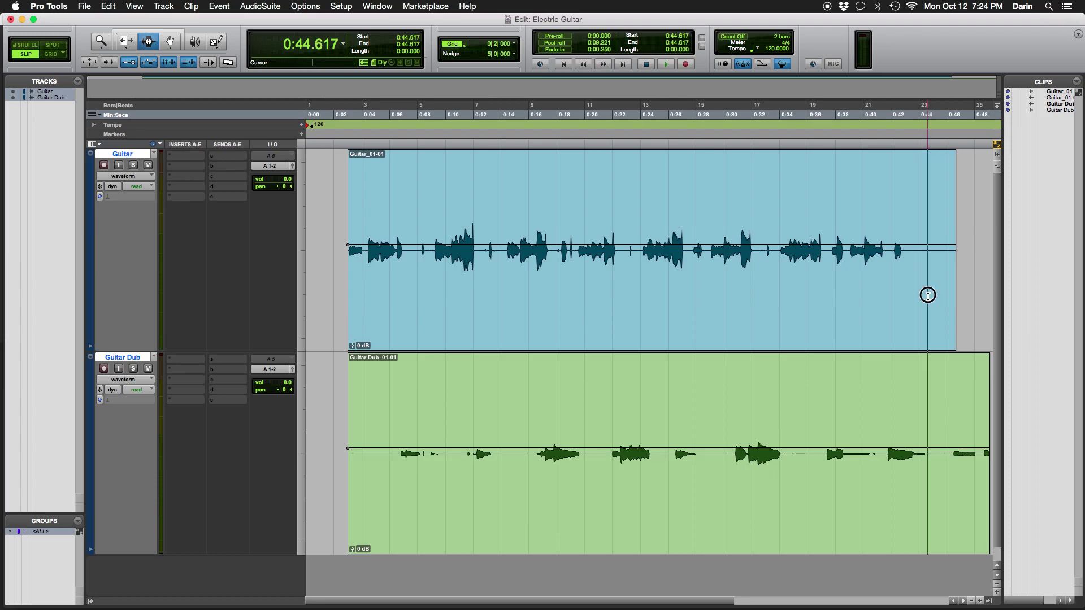
Step: Trim the ends of the Guitar and Guitar Dub clips at 0:44.617
key("Delete")
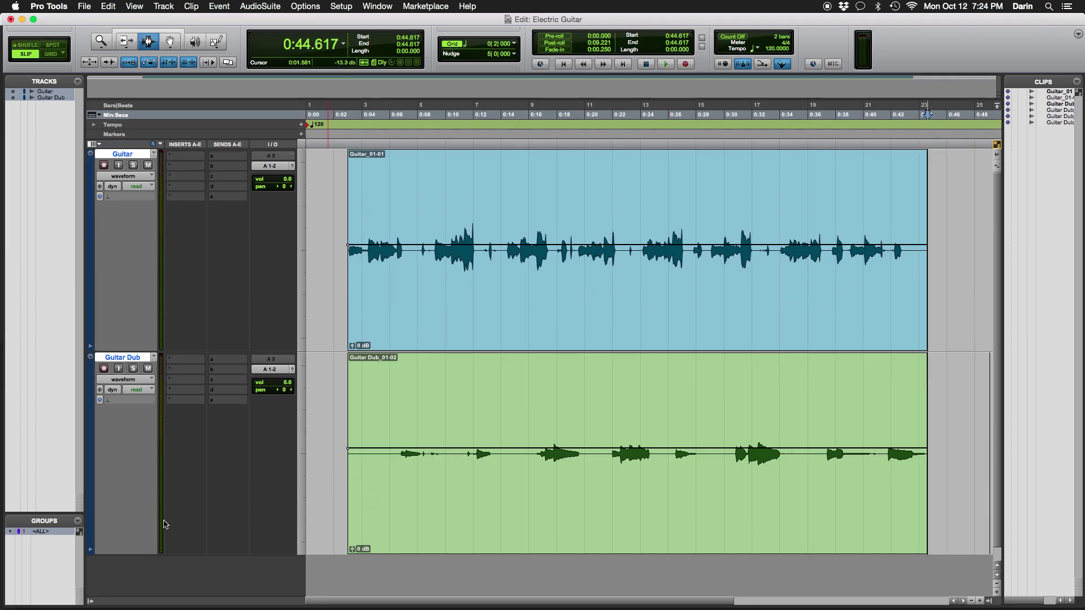
double_click(382, 295)
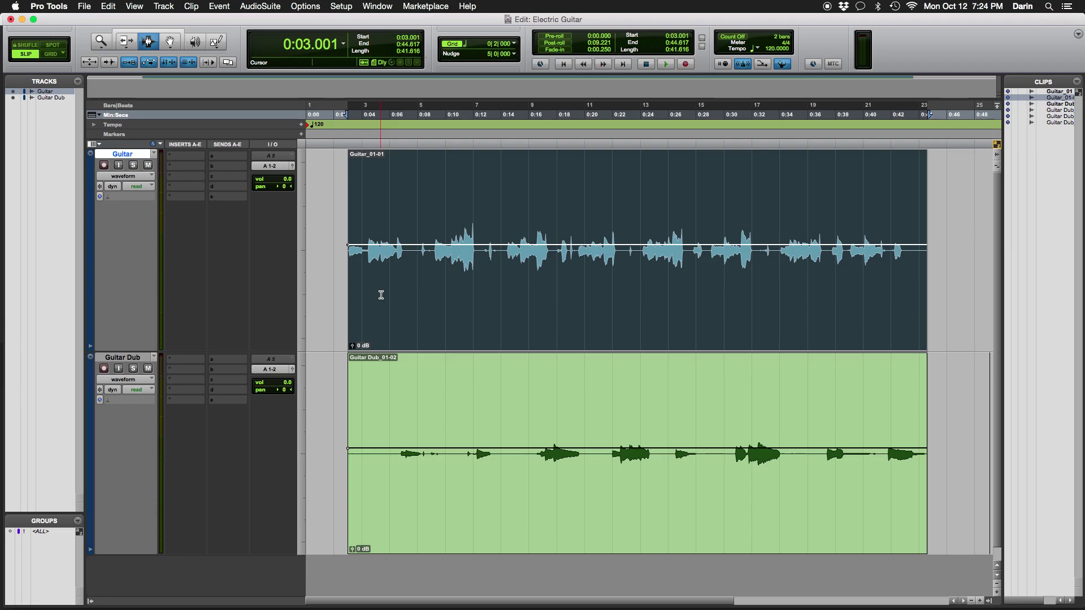
left_click(385, 296)
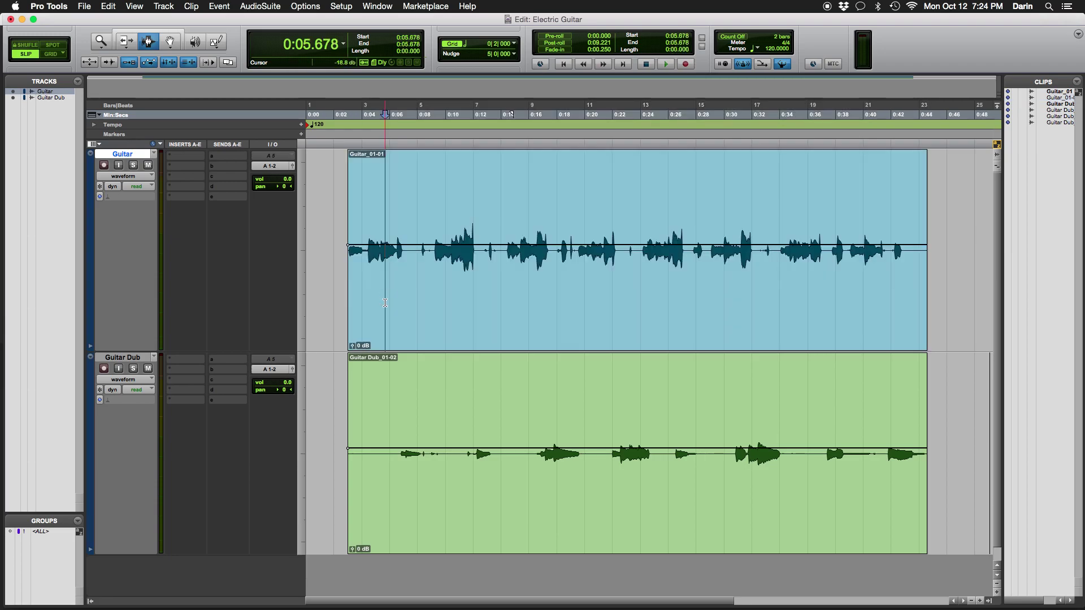
Step: Raise the Guitar Dub clip's gain to +6.0 dB and audition both tracks from about 0:05
left_click_drag(351, 552, 354, 547)
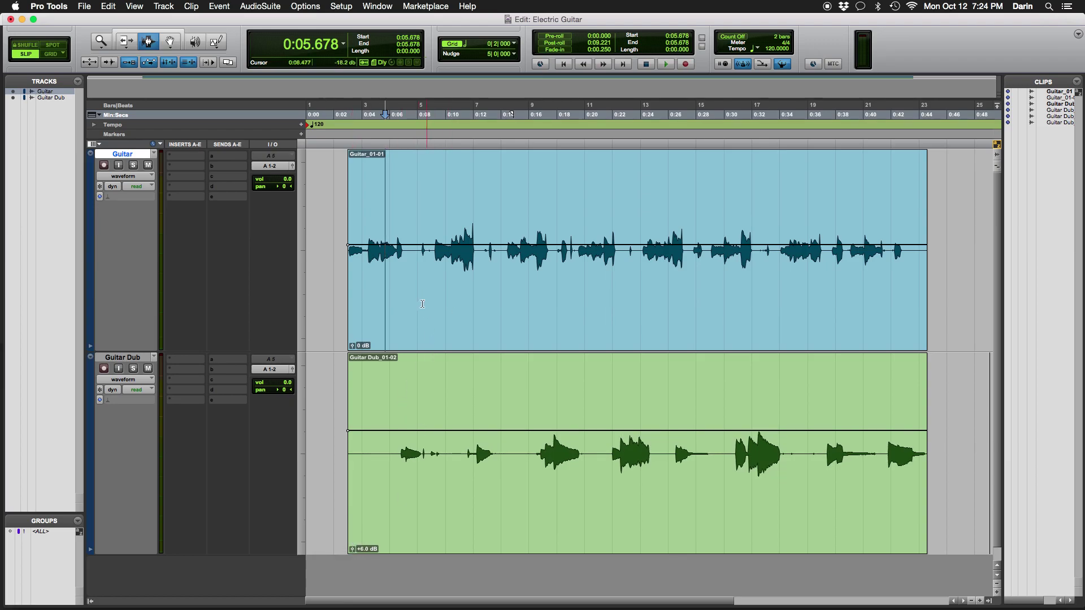
left_click(375, 317)
key("space")
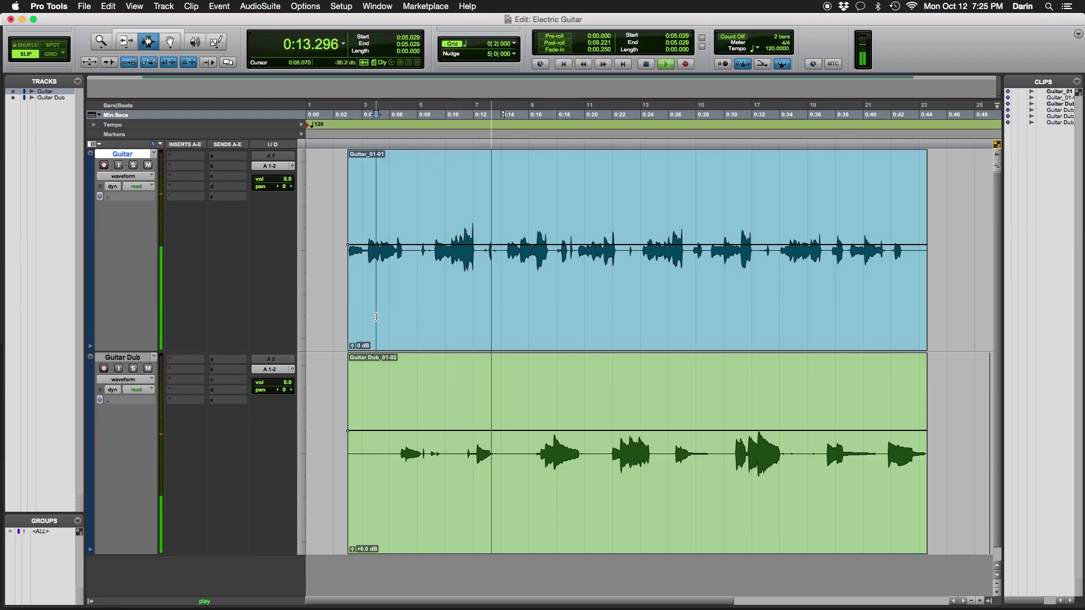
key("space")
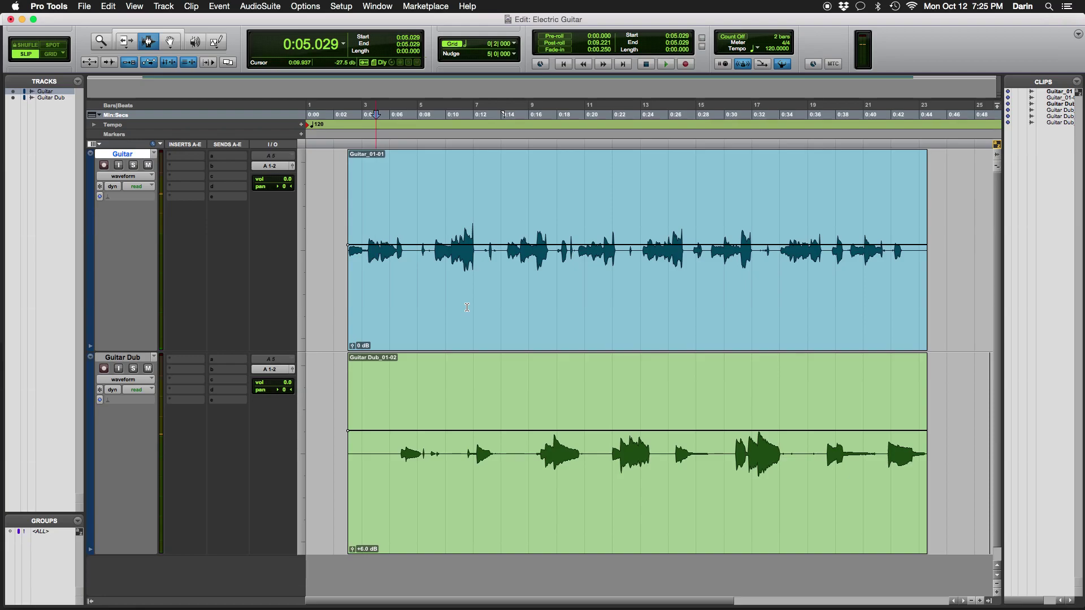
Step: Select the whole Guitar clip and set up a bounce named Guitar Overdub-dry with MP3 as the file type
double_click(468, 305)
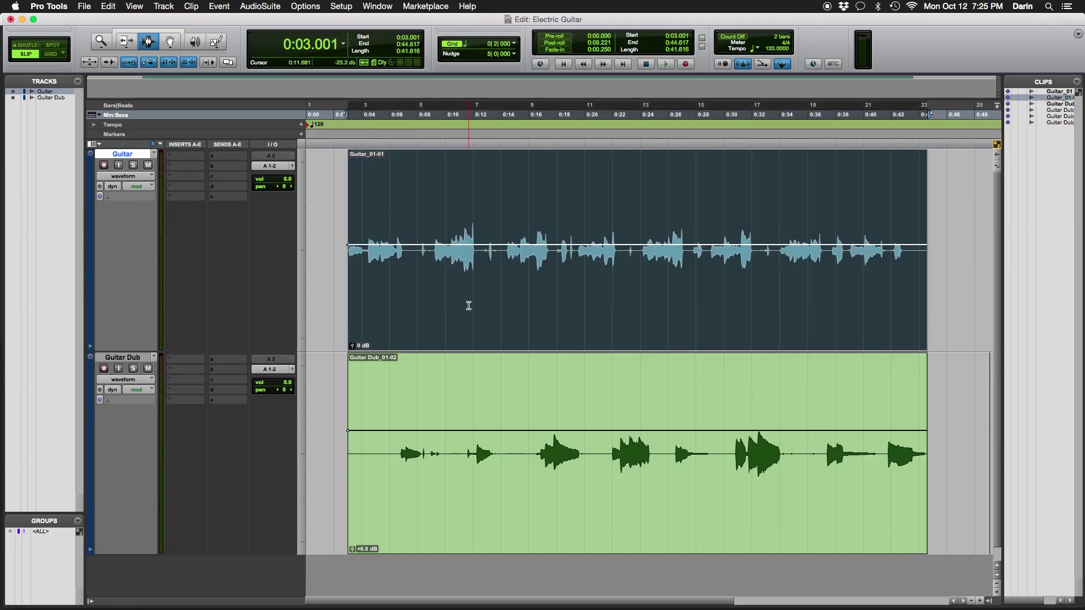
key("alt+super+b")
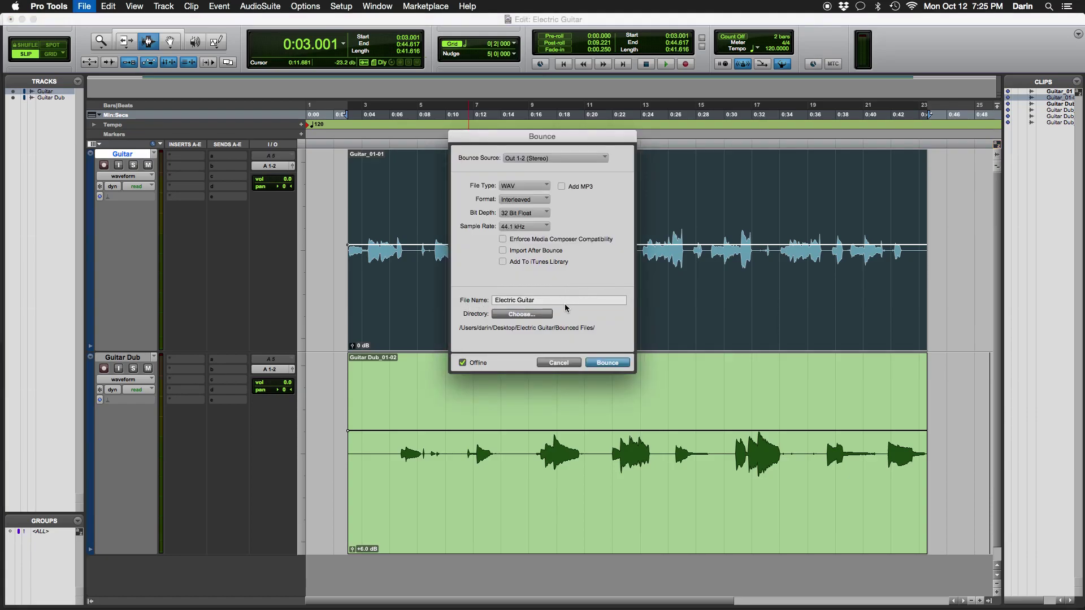
left_click_drag(545, 298, 473, 297)
type("Guitar Overdub-dry")
left_click(543, 189)
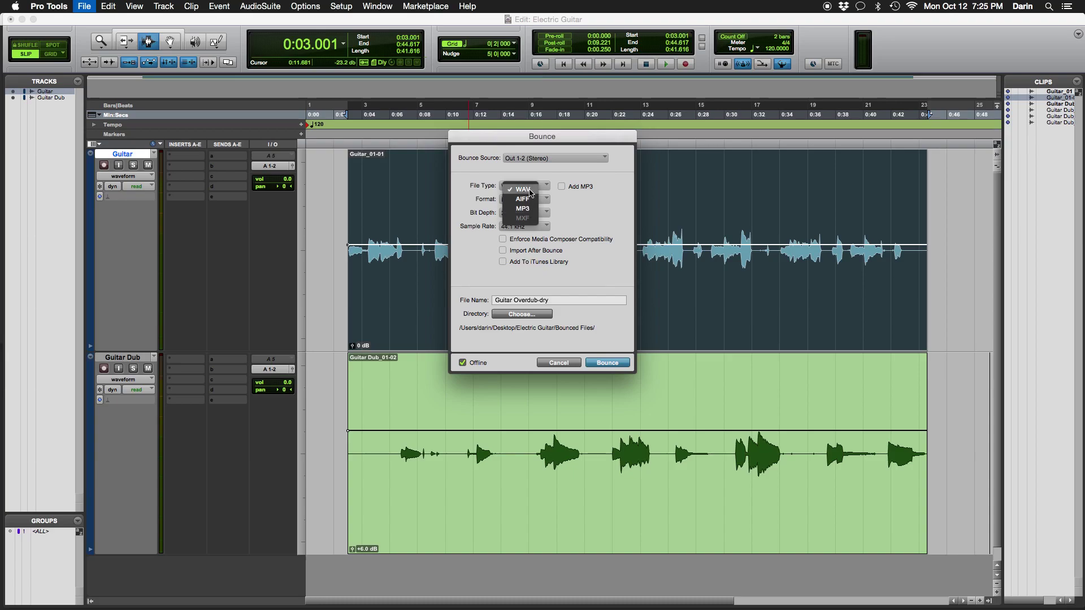
key("Escape")
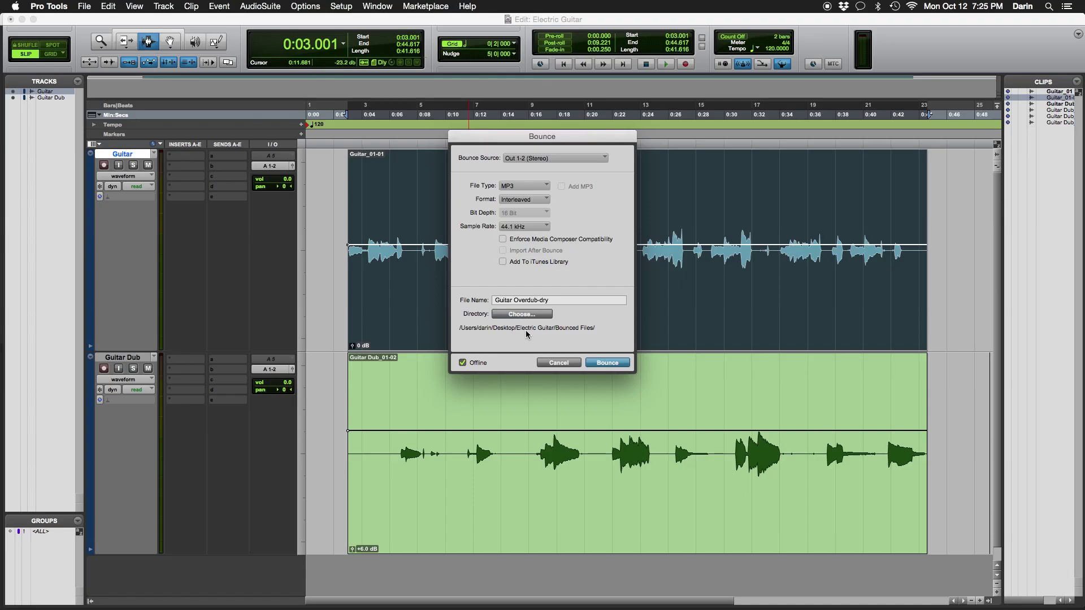
Step: Run the offline bounce, accepting the MP3 encoder settings with a 320 kbit/s constant bit rate
left_click(600, 363)
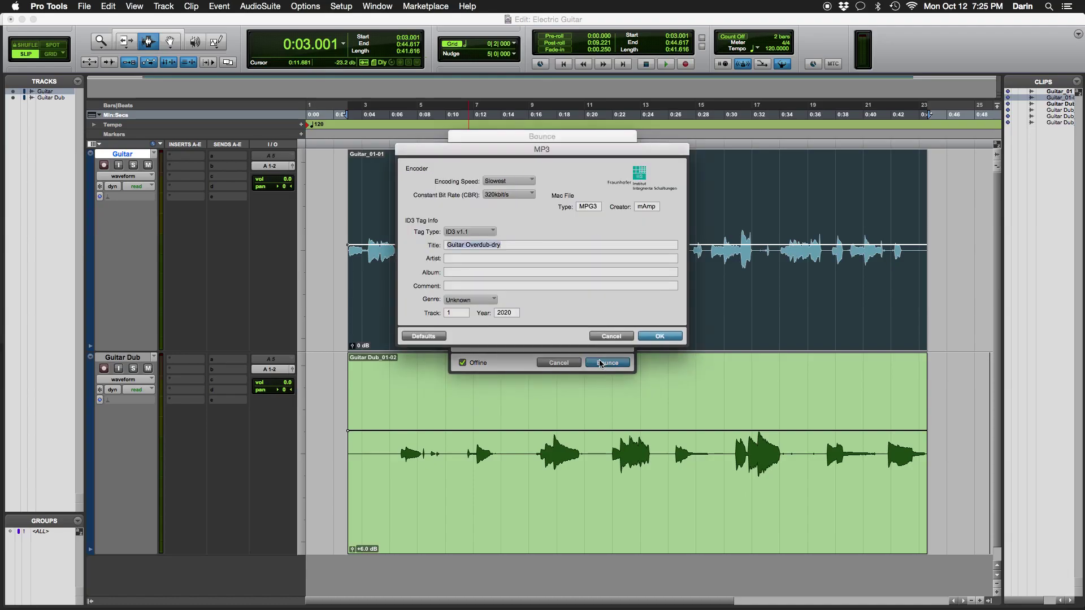
left_click(655, 336)
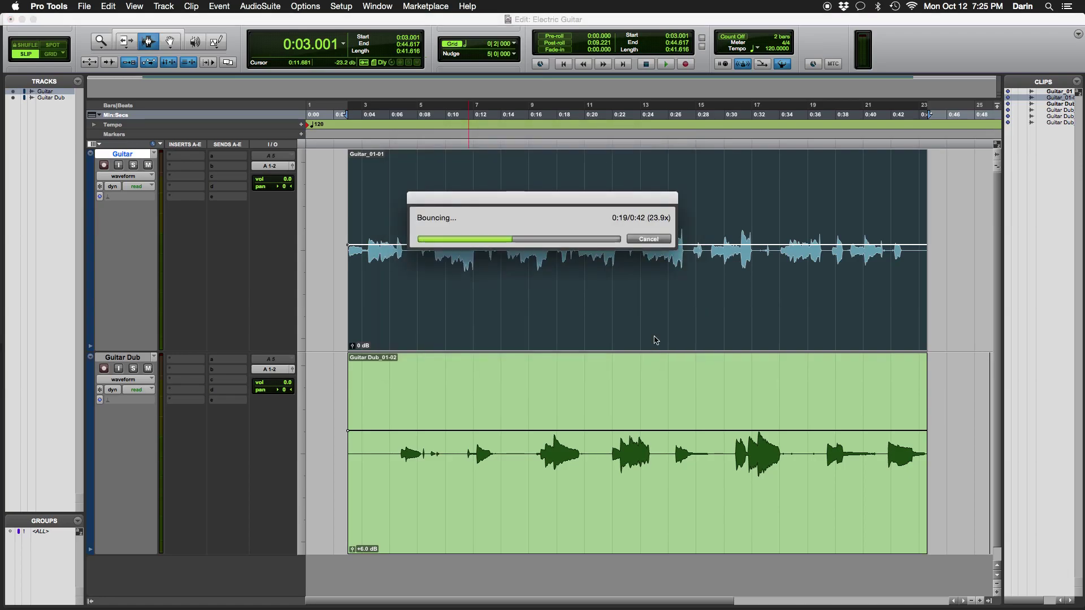
left_click(534, 304)
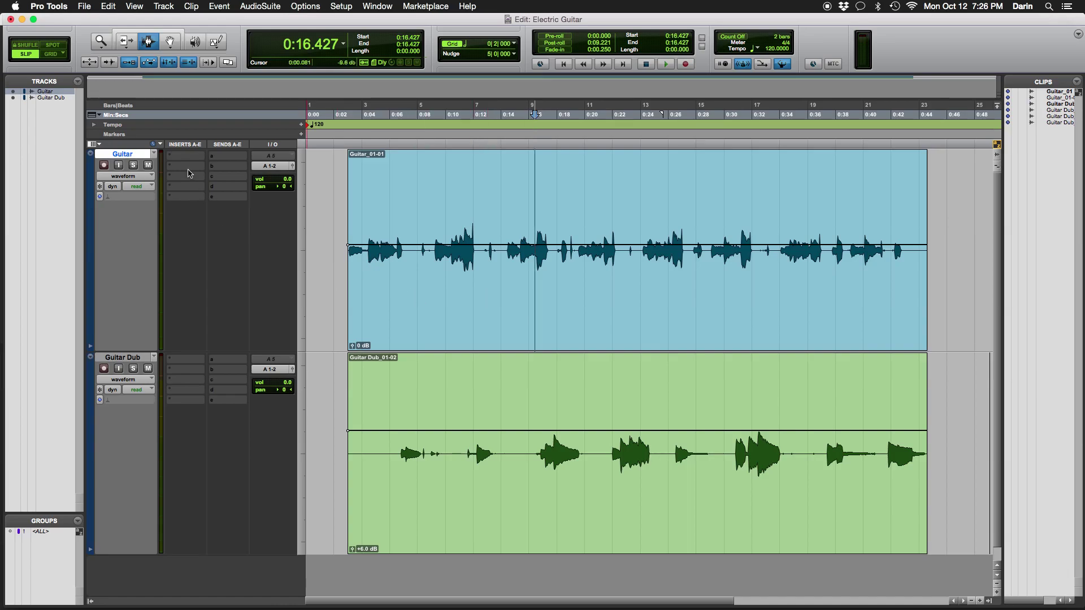
Step: Insert the mono Dyn3 Compressor/Limiter in the first insert slot of the Guitar track
left_click(172, 159)
mouse_move(237, 178)
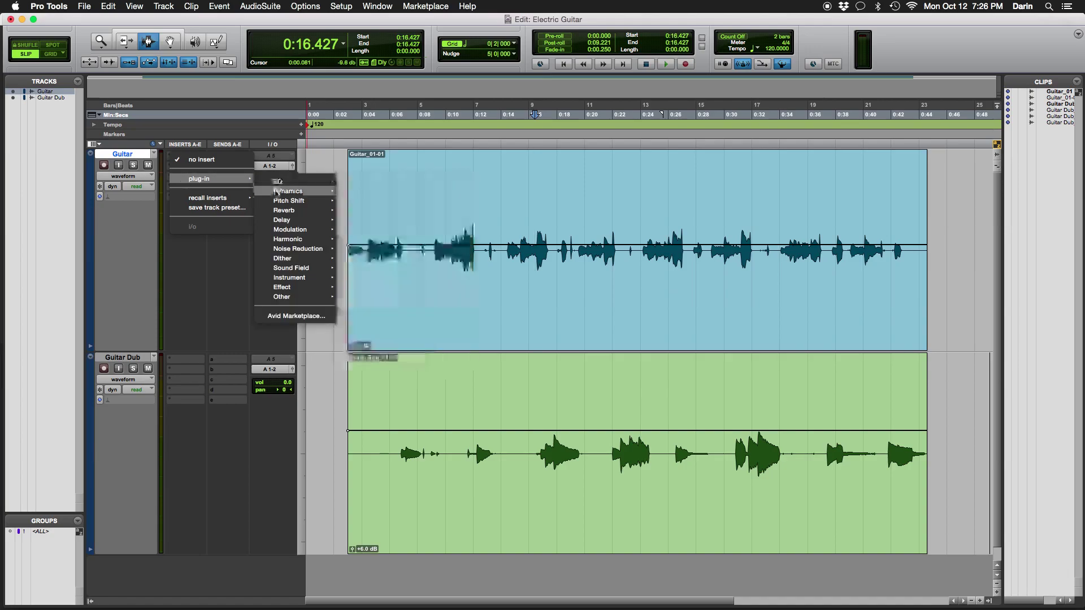
mouse_move(277, 192)
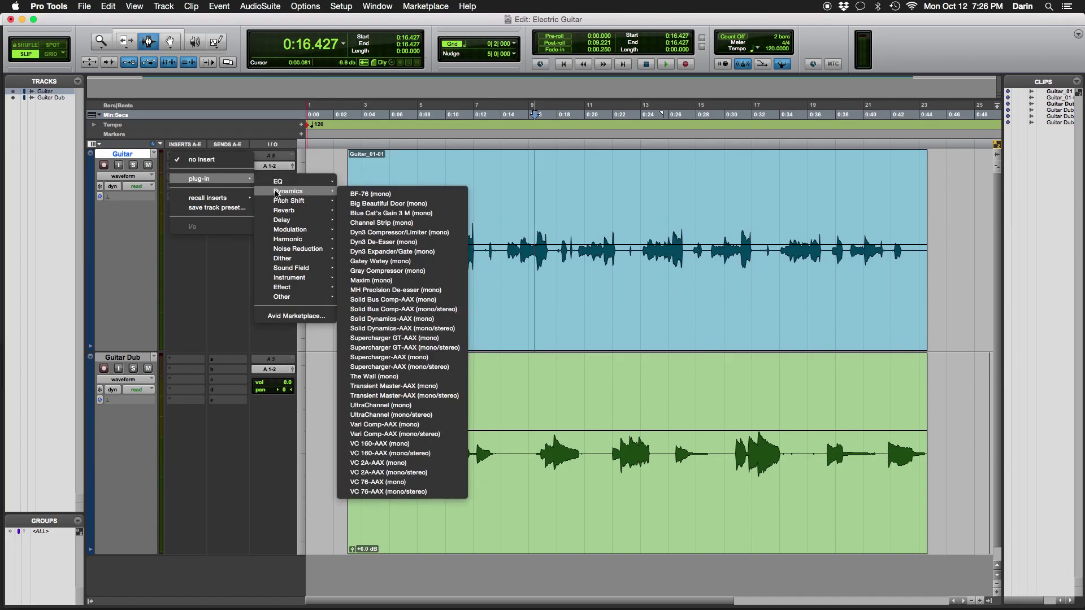
left_click(371, 232)
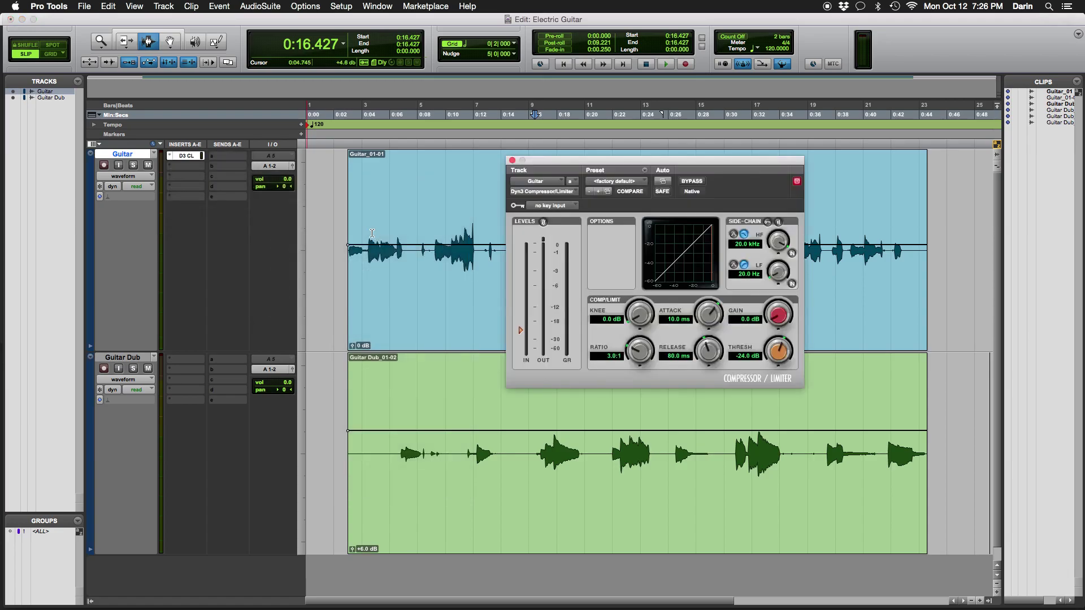
Step: Insert the mono Dyn3 Compressor/Limiter in the first insert slot of the Guitar Dub track
left_click(177, 363)
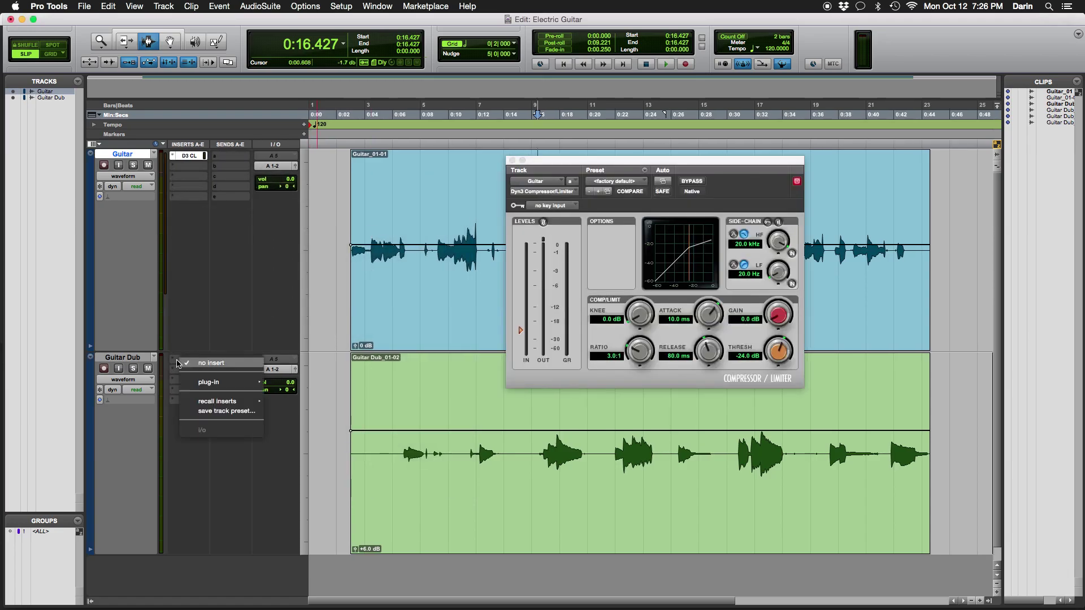
mouse_move(220, 382)
mouse_move(284, 395)
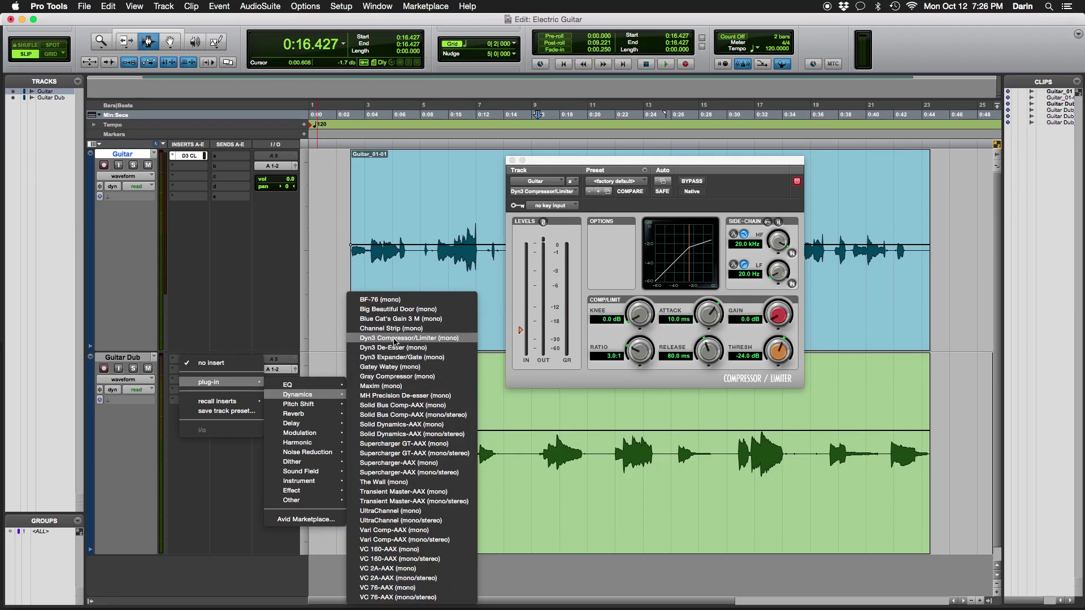
left_click(395, 338)
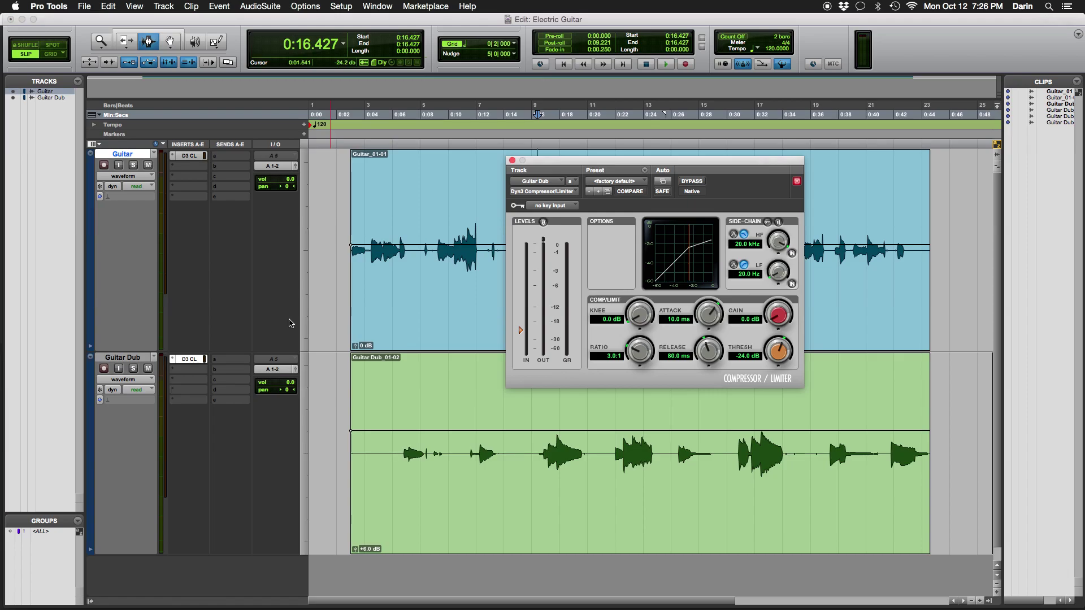
Step: Show the Guitar track's compressor, mute Guitar Dub, and audition the guitar from about 0:04.5
left_click(183, 155)
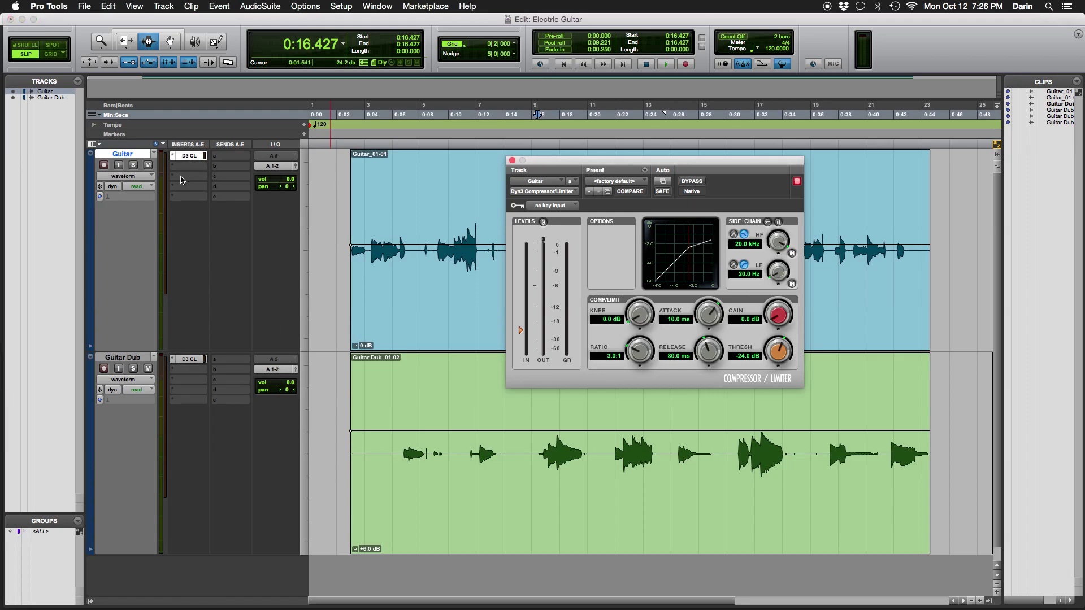
left_click(148, 369)
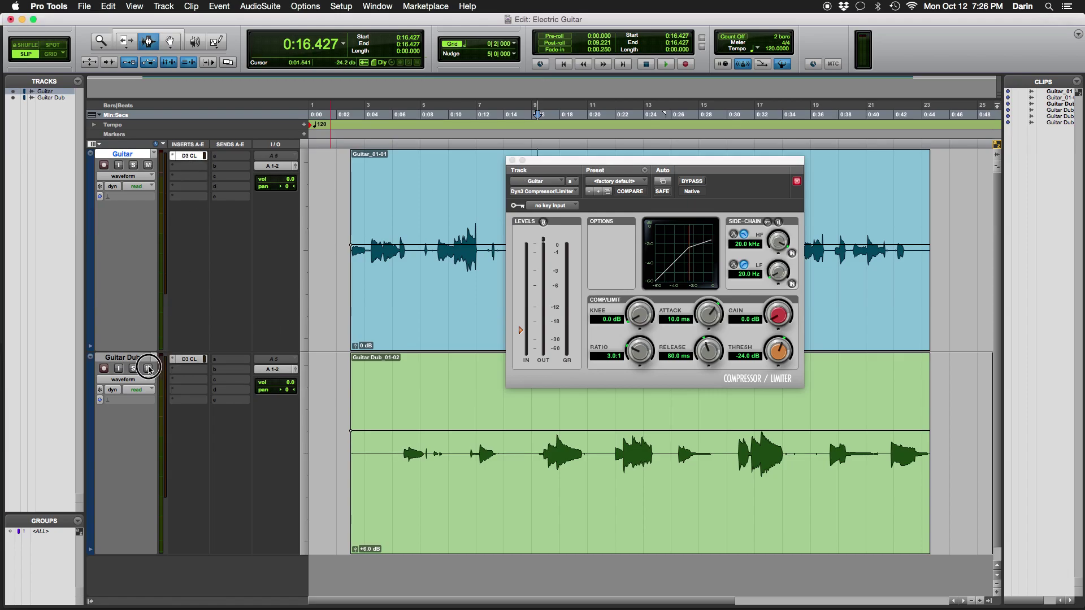
left_click(373, 263)
key("space")
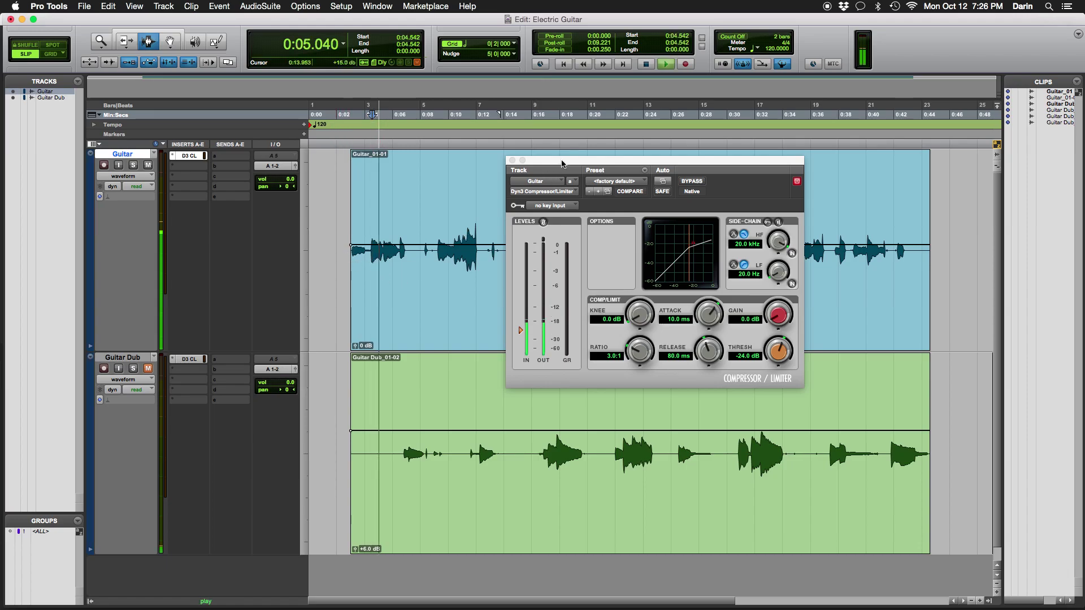
left_click_drag(562, 161, 663, 184)
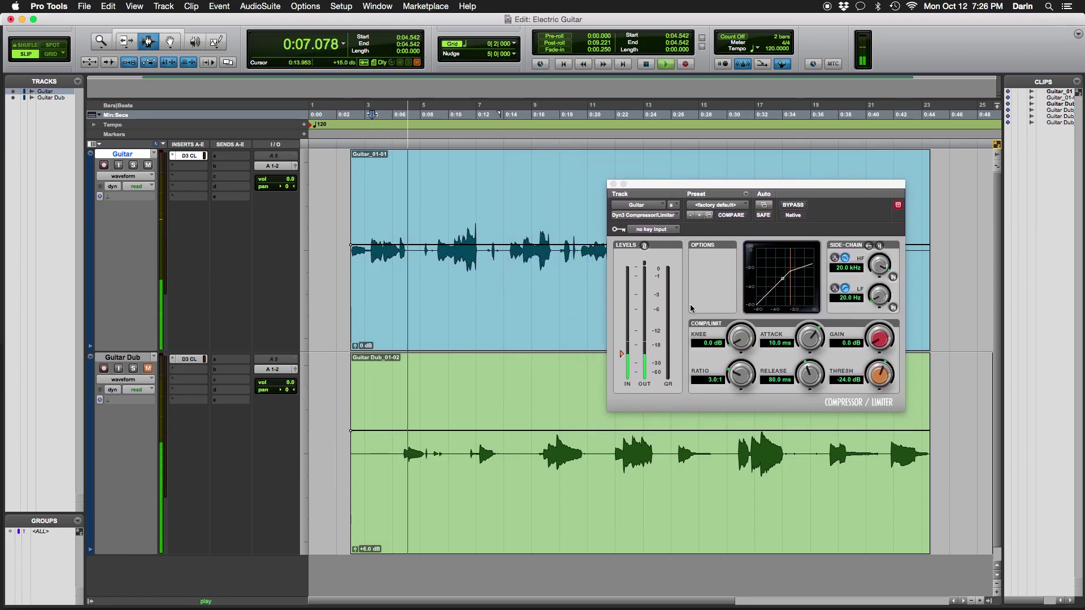
key("space")
Step: Set the Guitar compressor's ratio to 4.0:1 and audition the louder phrase from about 0:09.3
left_click_drag(727, 375, 741, 368)
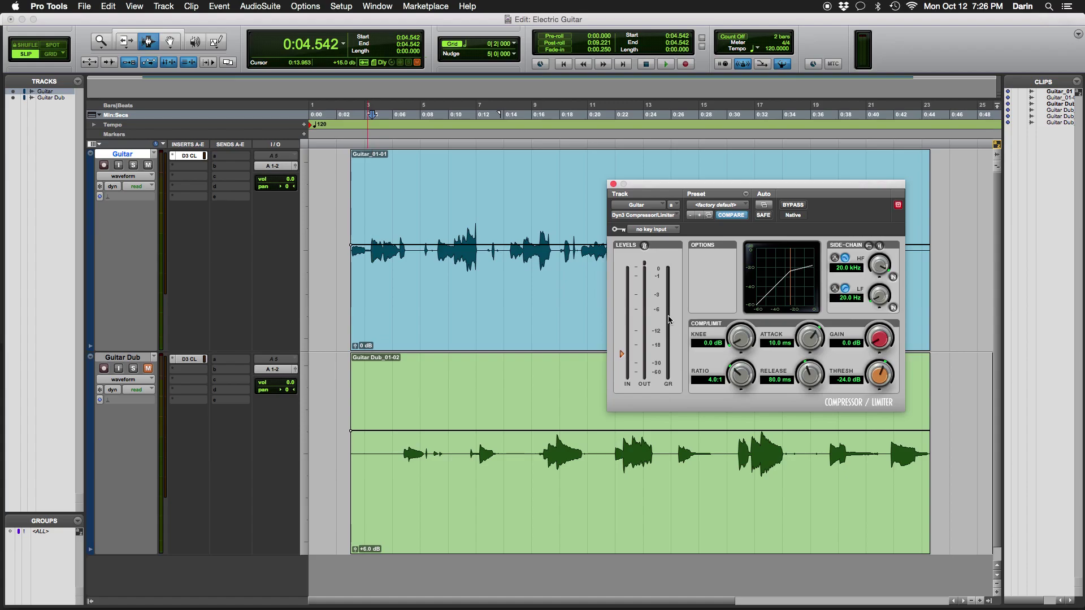
left_click(439, 263)
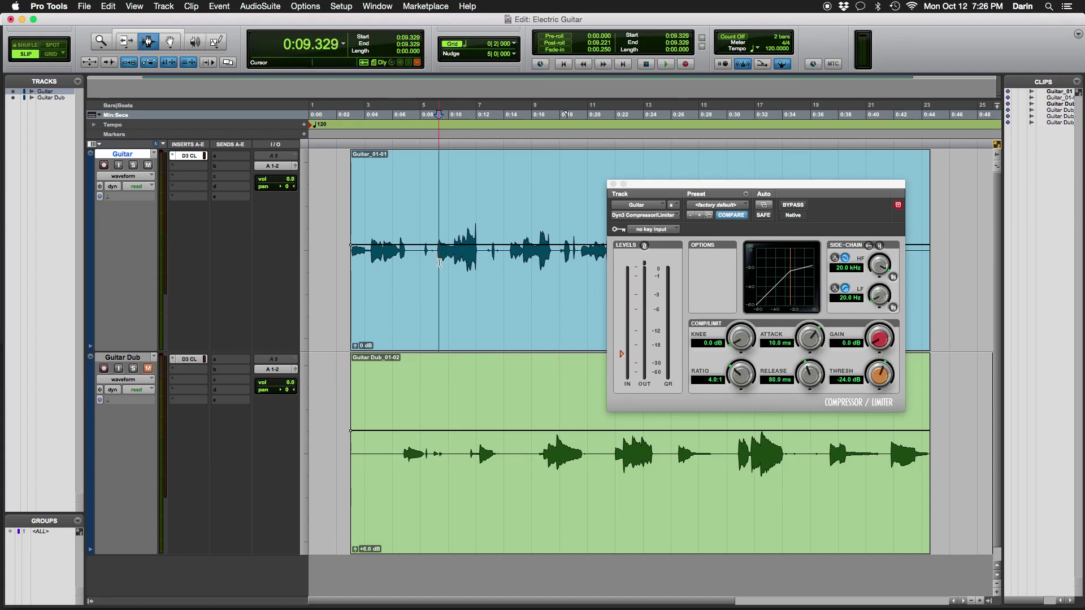
key("space")
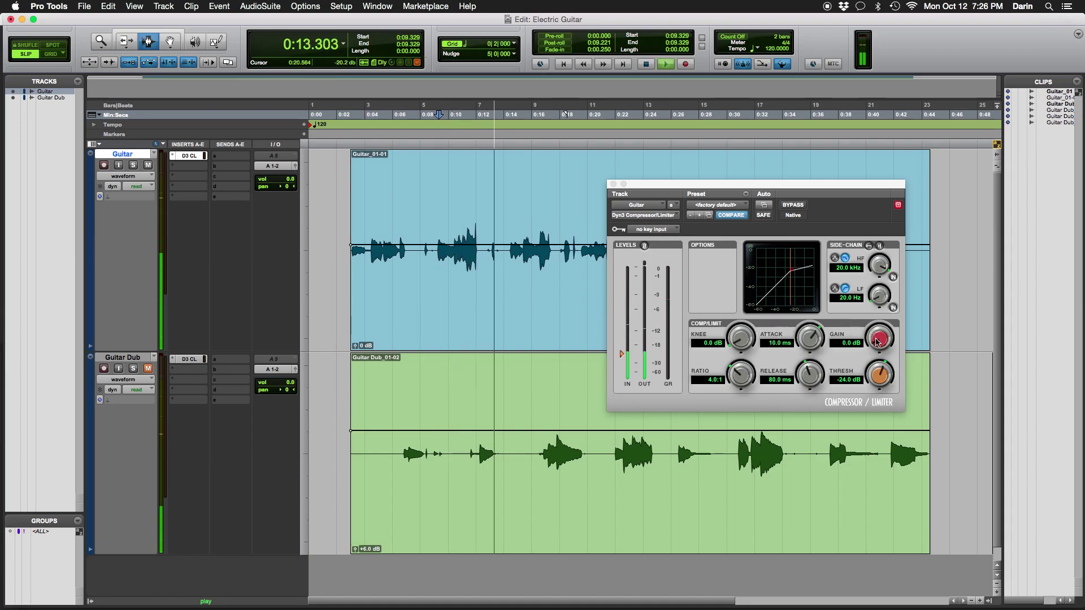
key("space")
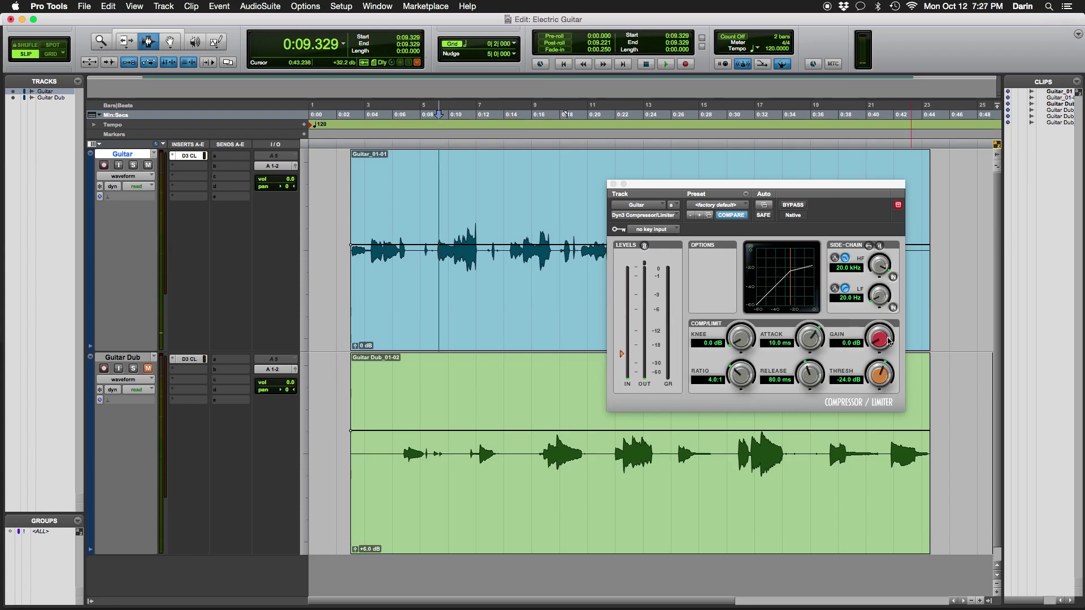
Step: Lower the Guitar compressor's threshold to -32.0 dB and audition its gain reduction with the waveform uncovered
left_click(884, 377)
left_click_drag(885, 378, 879, 415)
key("space")
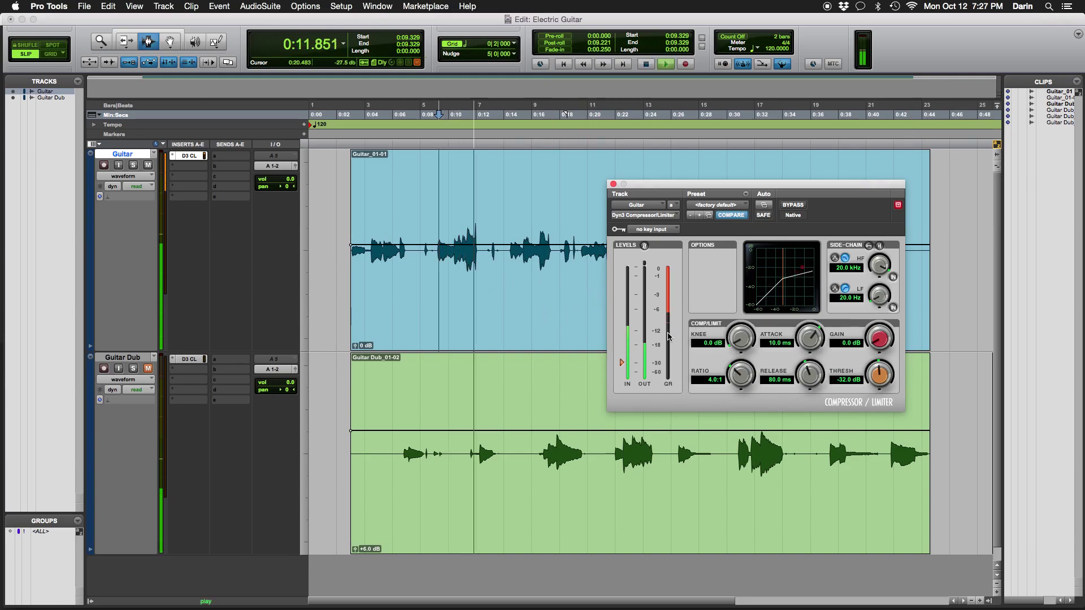
key("space")
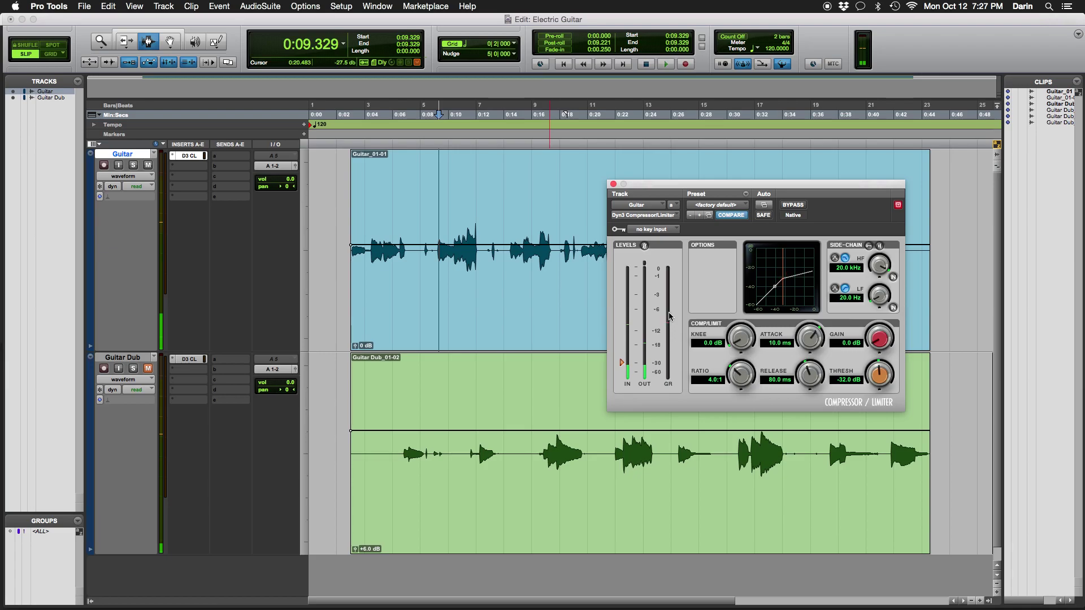
left_click_drag(696, 191, 693, 310)
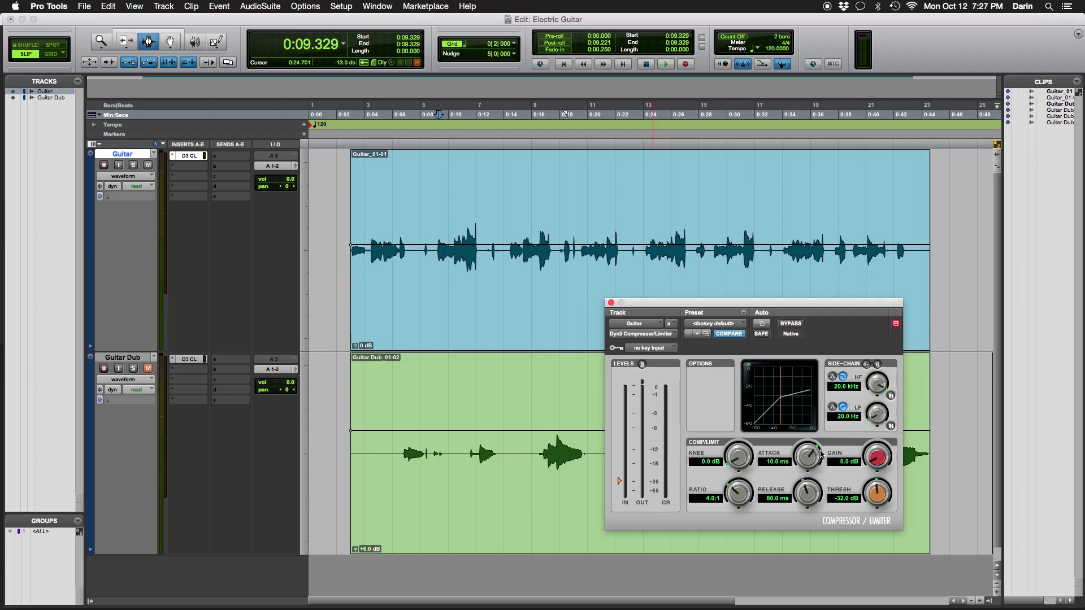
key("space")
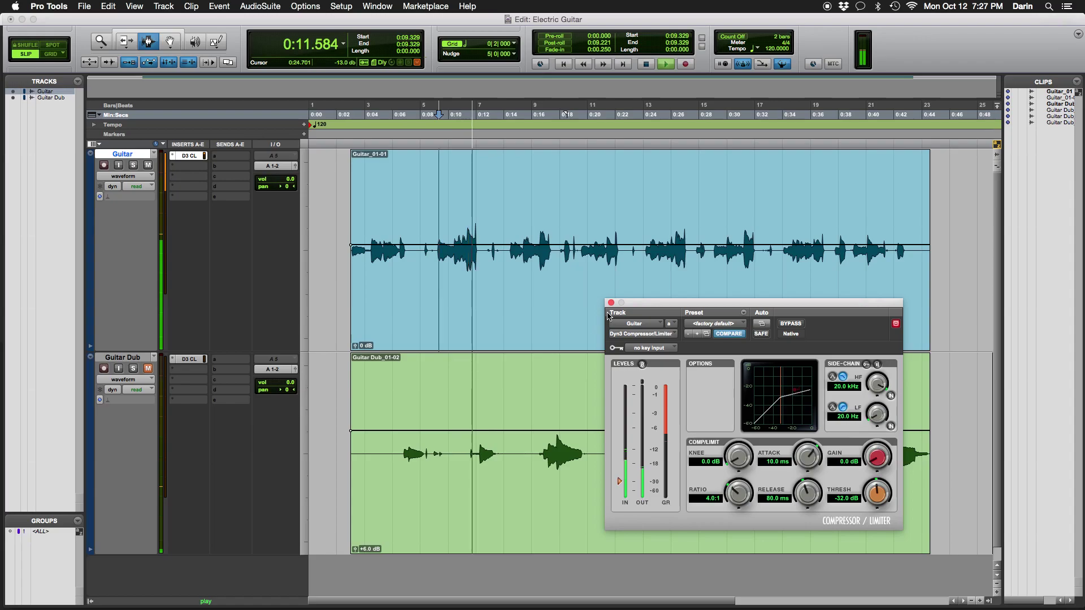
key("space")
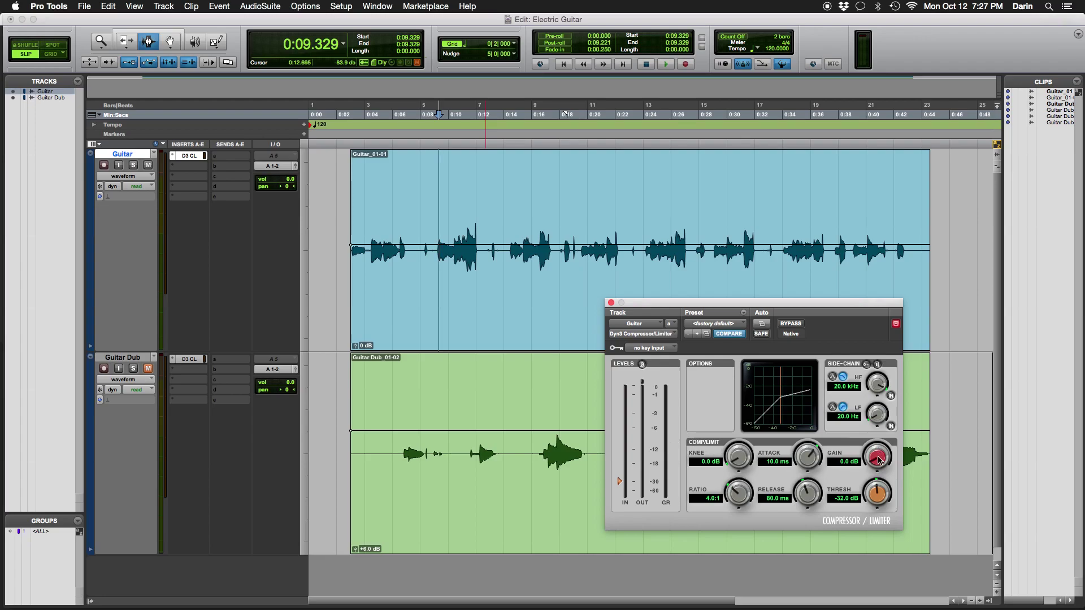
Step: Set the Guitar compressor's makeup gain to 10.0 dB and audition the compressed guitar
left_click_drag(878, 461, 885, 416)
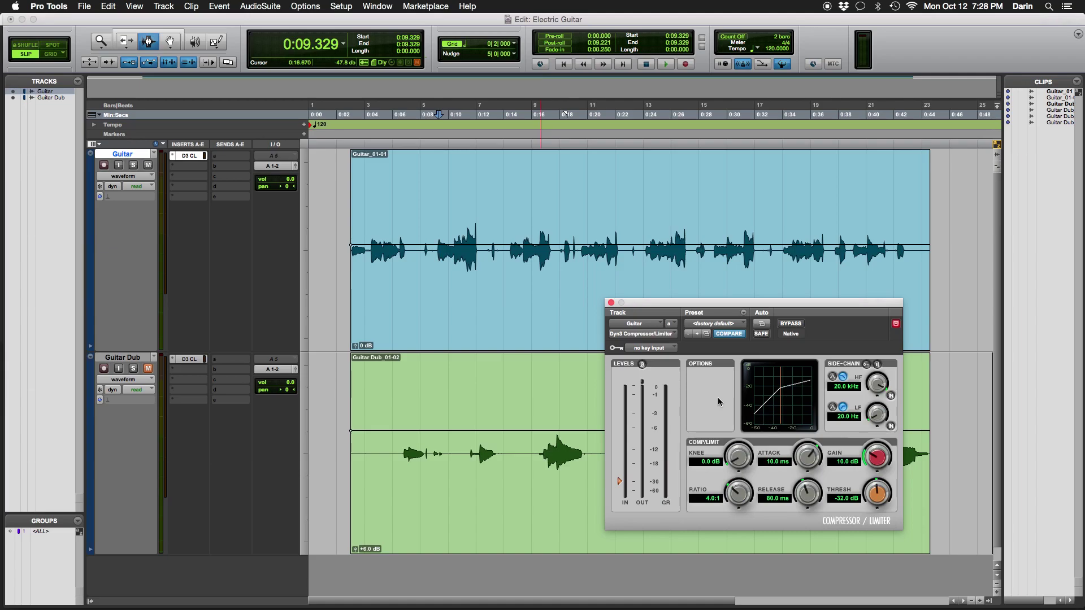
key("space")
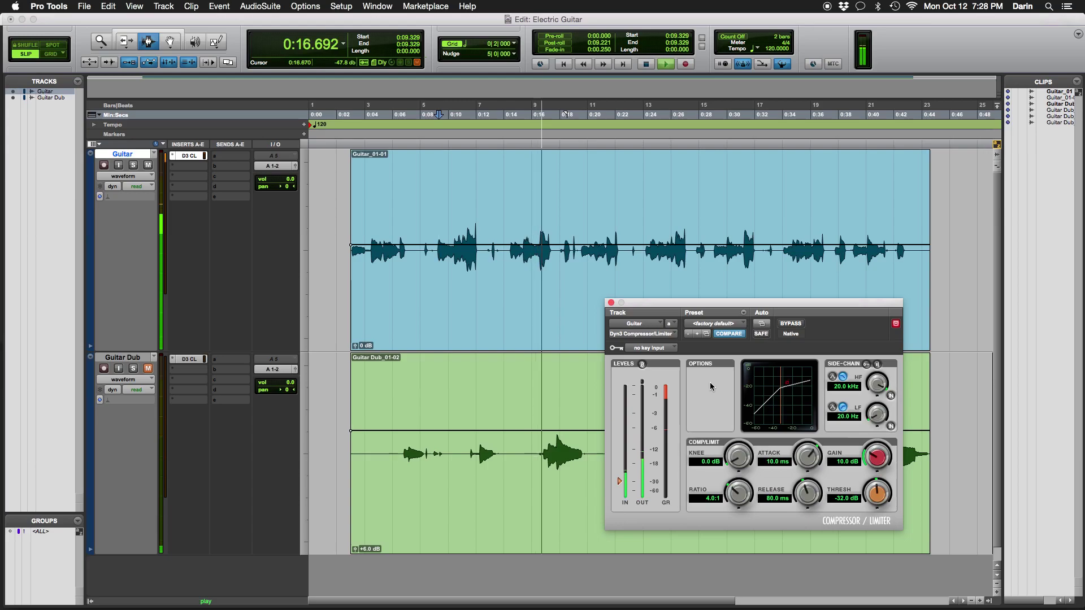
key("space")
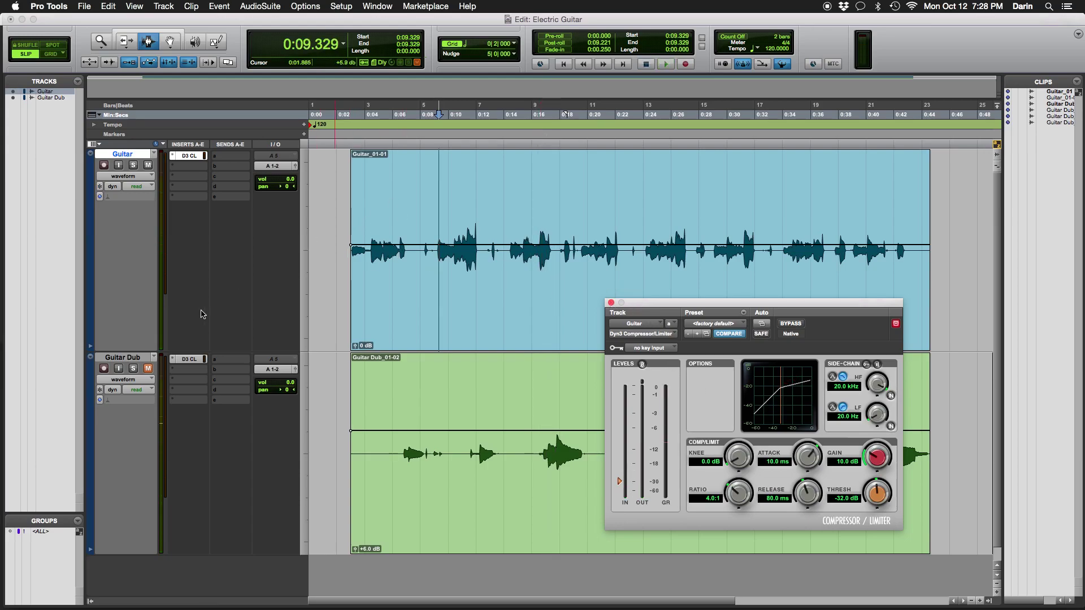
Step: Show Guitar Dub's compressor, unmute Guitar Dub, mute Guitar, and audition the dub from about 0:30.8 with its waveform uncovered
left_click(189, 360)
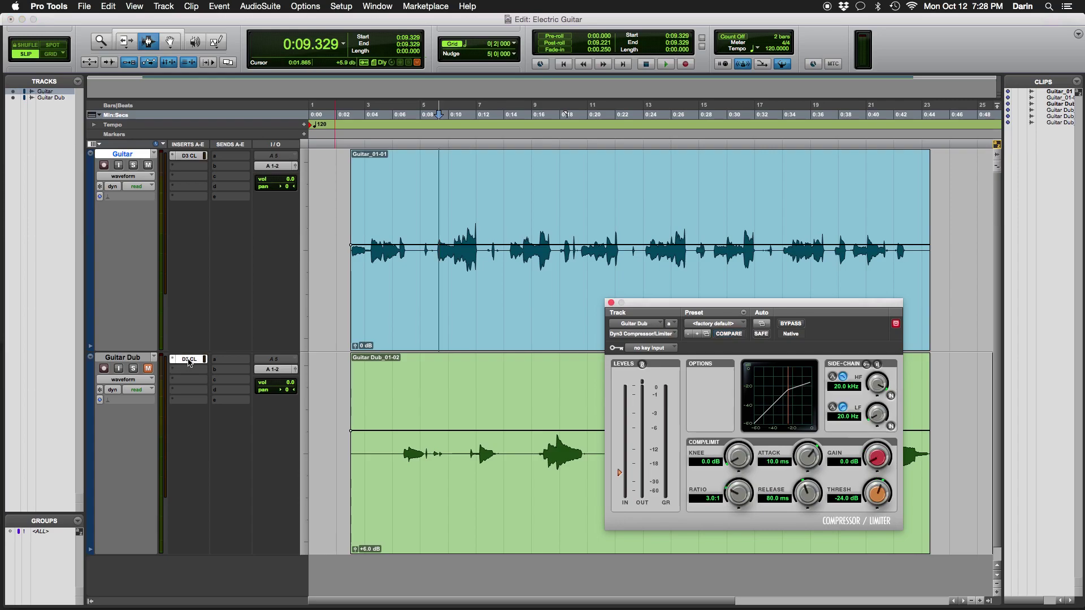
left_click(148, 368)
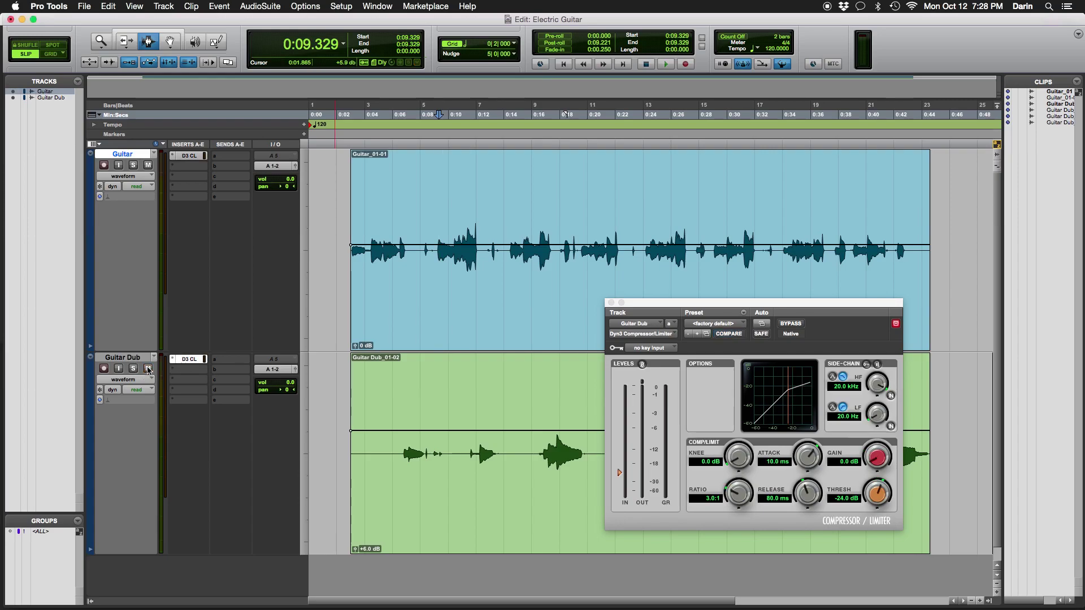
left_click(148, 166)
left_click_drag(720, 303, 562, 168)
left_click(738, 460)
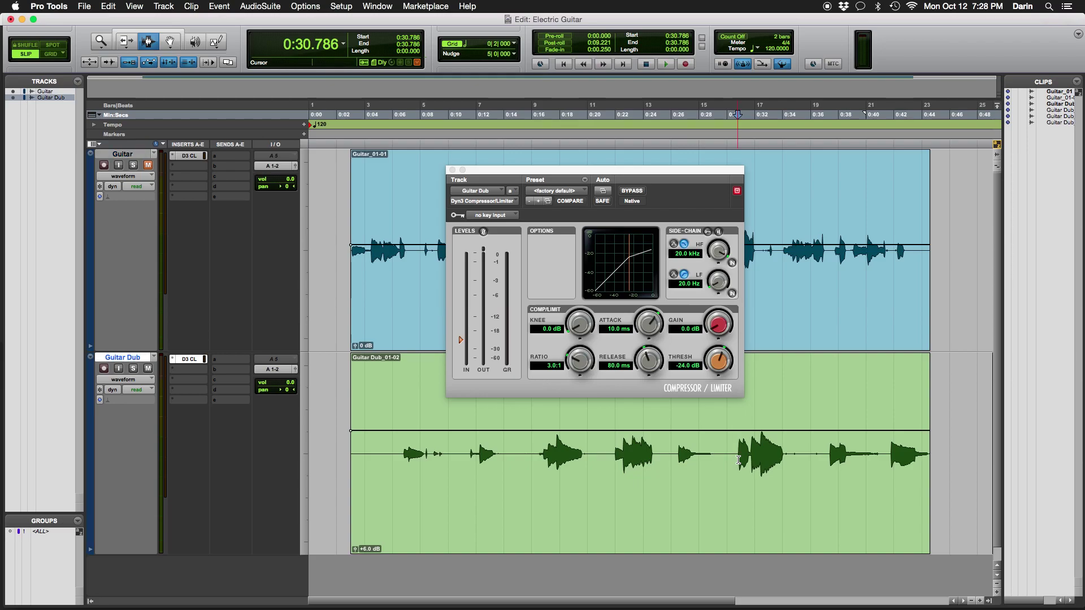
key("space")
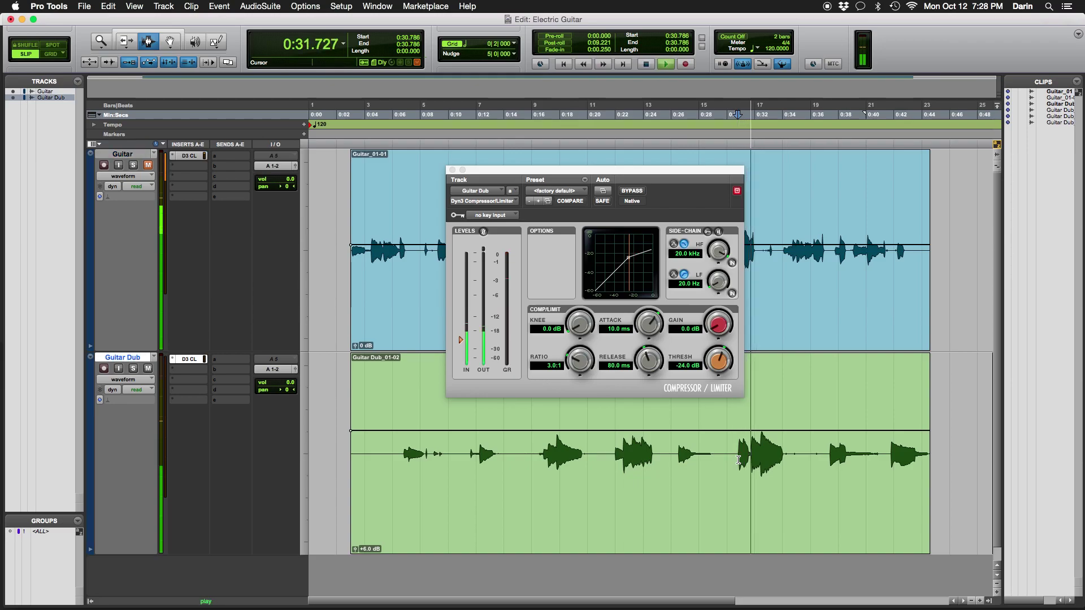
key("space")
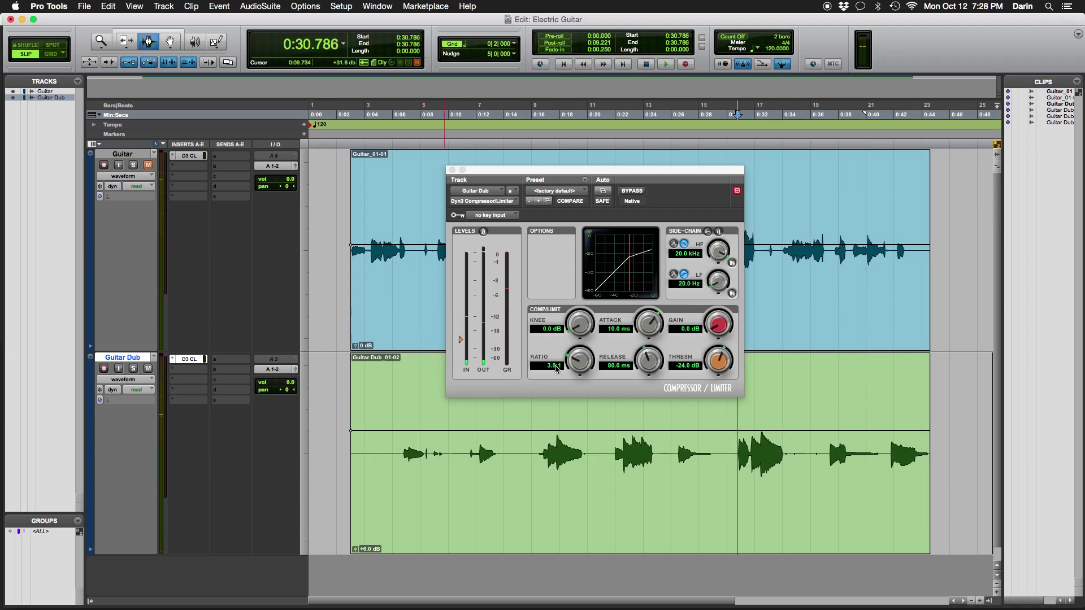
Step: Set the Guitar Dub compressor's ratio to 4.0:1 and audition its gain reduction on the loud phrase
left_click_drag(583, 362, 585, 351)
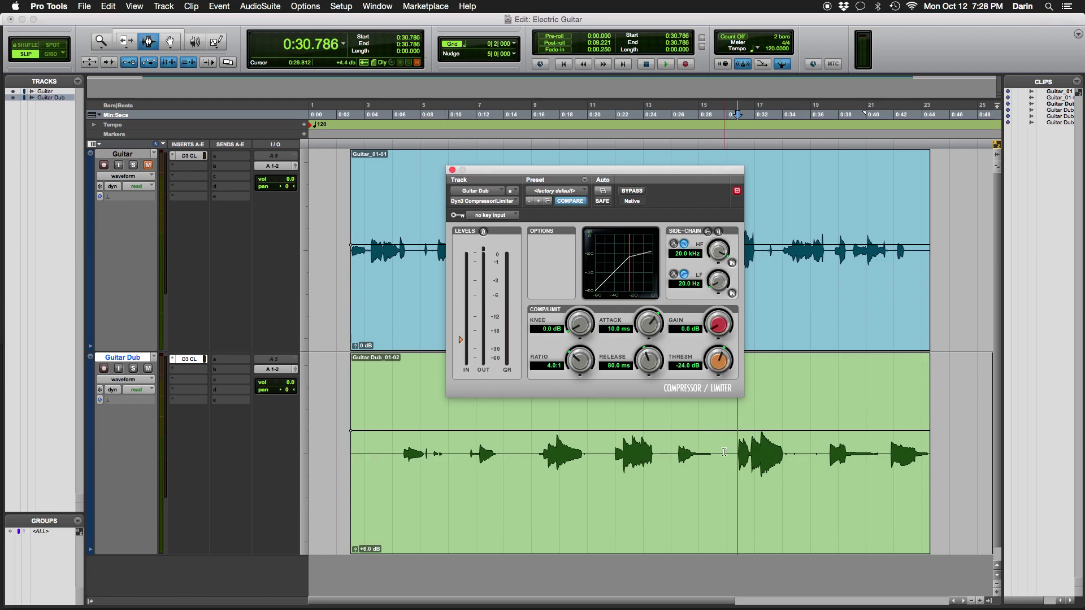
key("space")
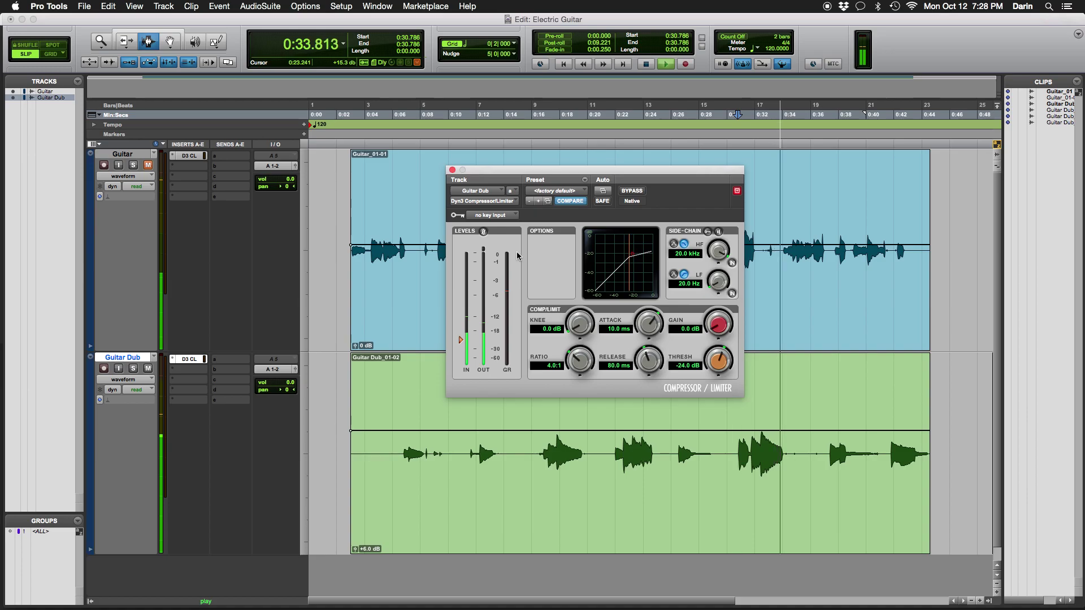
key("space")
key("space")
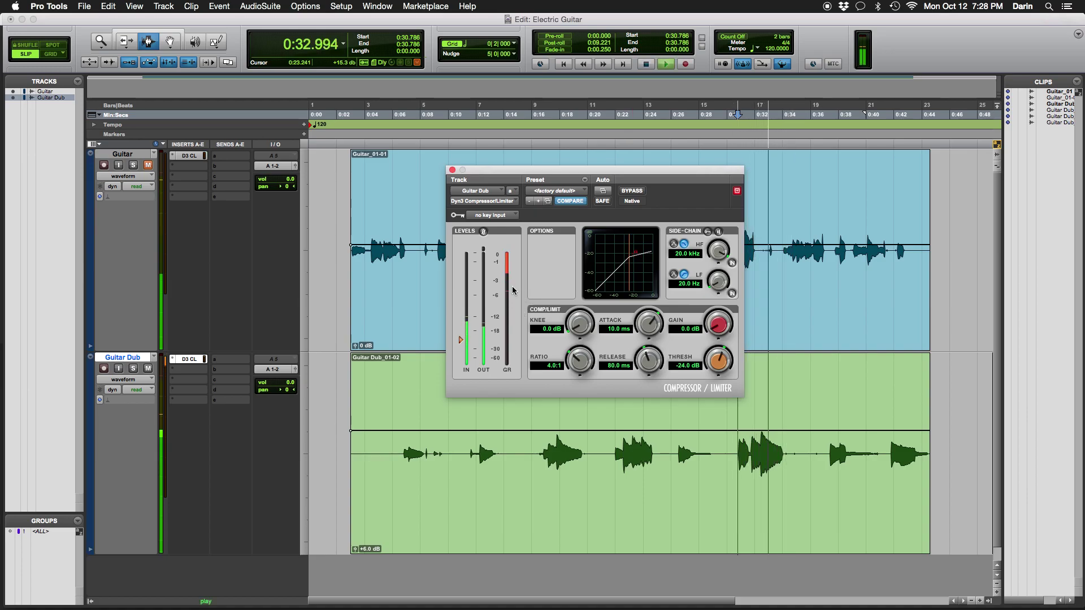
key("space")
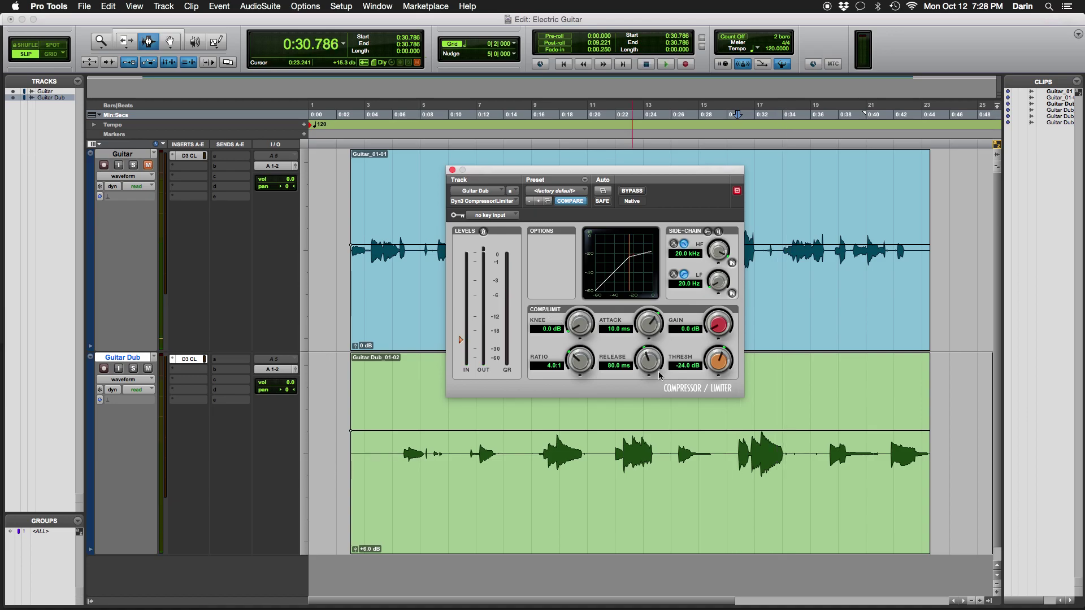
Step: Set the Guitar Dub compressor's threshold to -30.0 dB and its makeup gain to 10.0 dB, auditioning between the changes
left_click(715, 361)
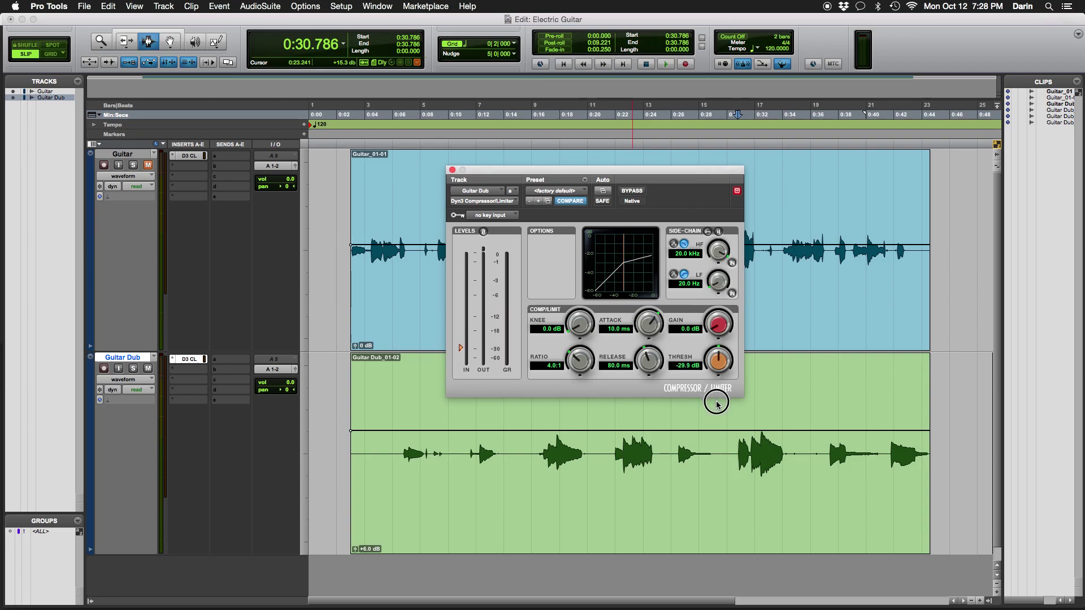
key("space")
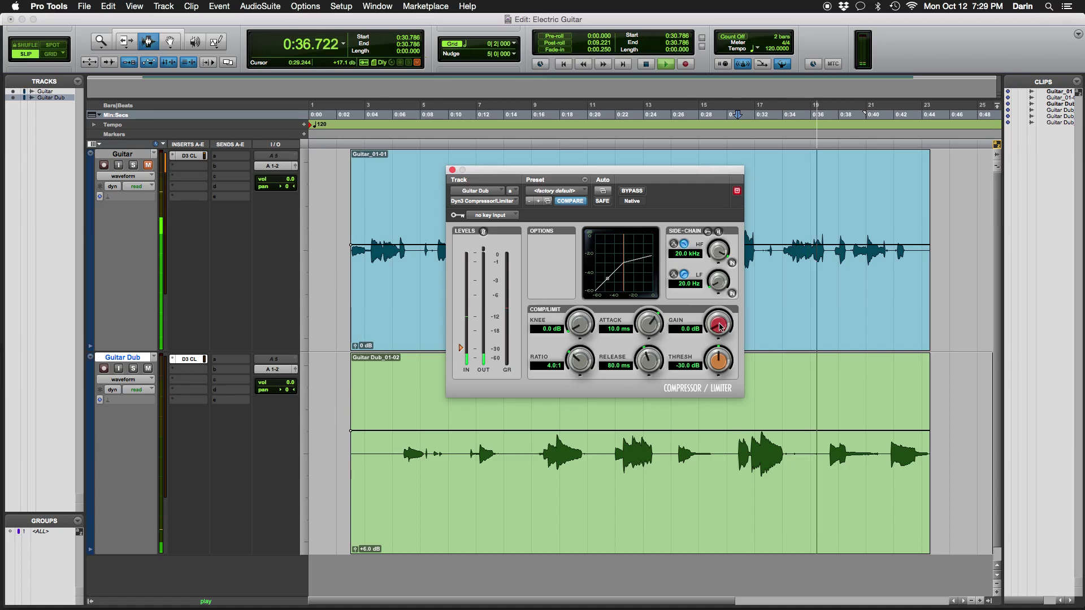
left_click_drag(720, 326, 723, 271)
key("space")
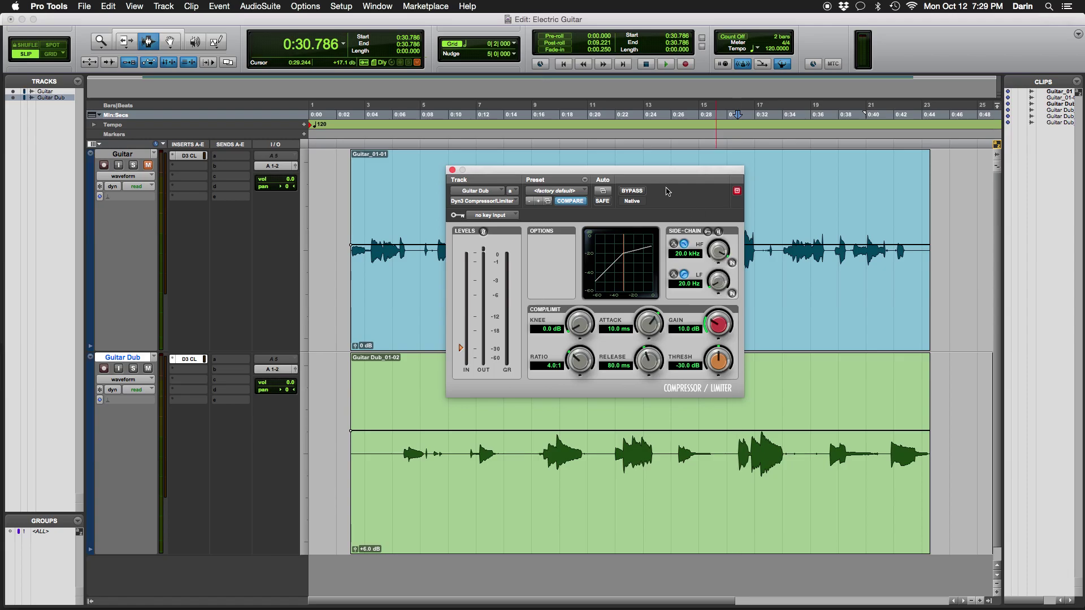
Step: Audition the compressed Guitar Dub phrase twice, checking the track's output level, and close the compressor
key("space")
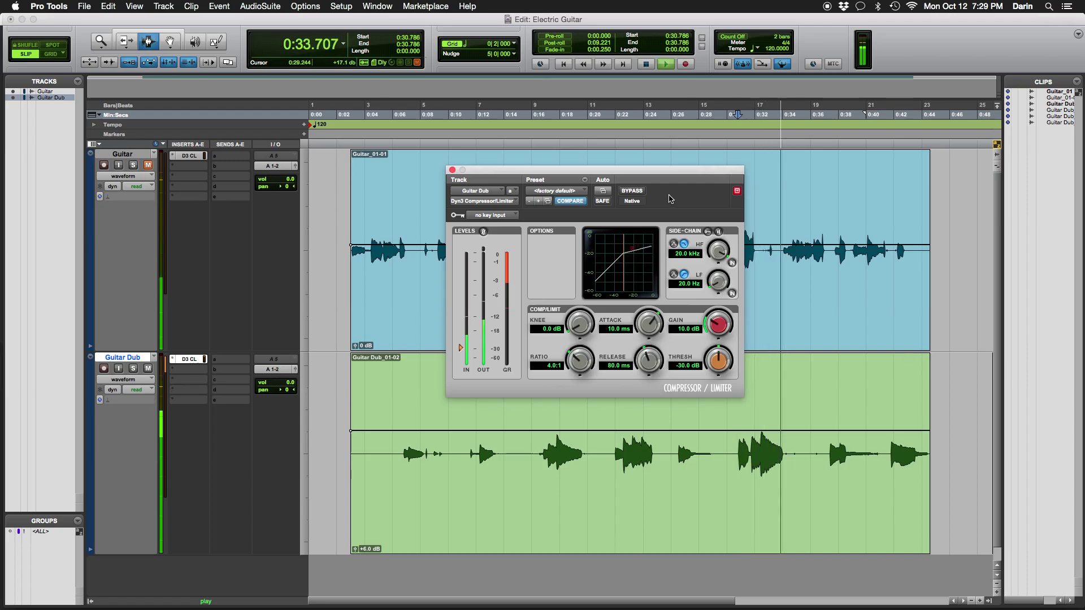
key("space")
key("space")
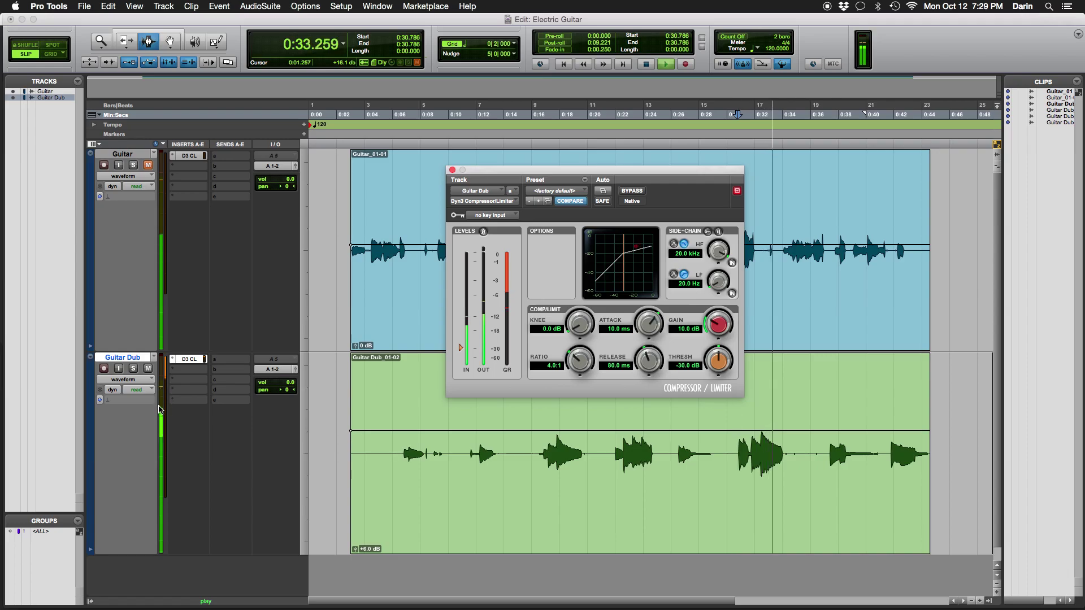
key("space")
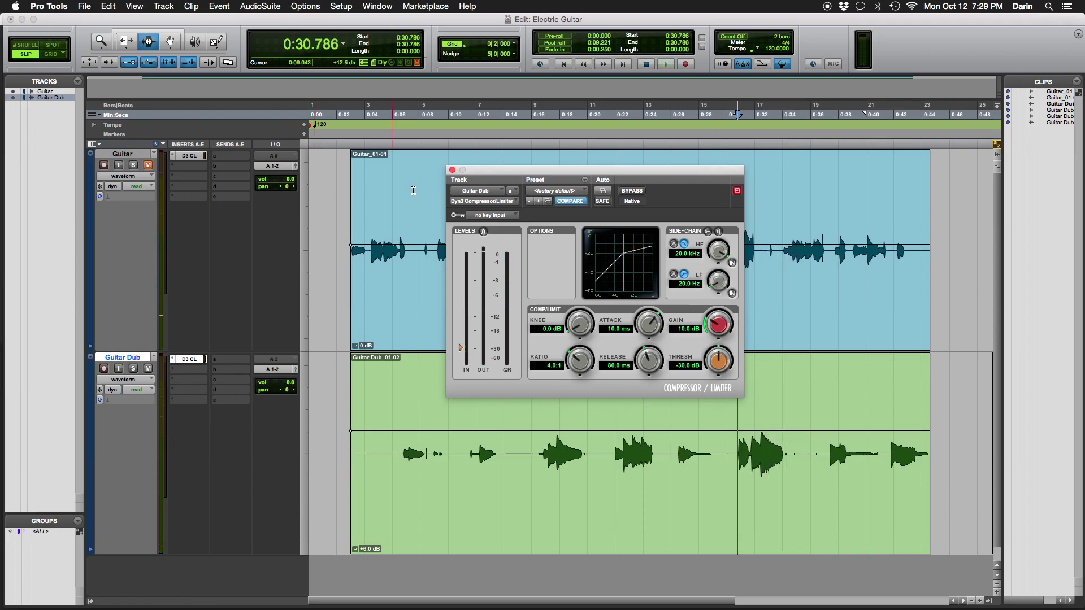
left_click(452, 171)
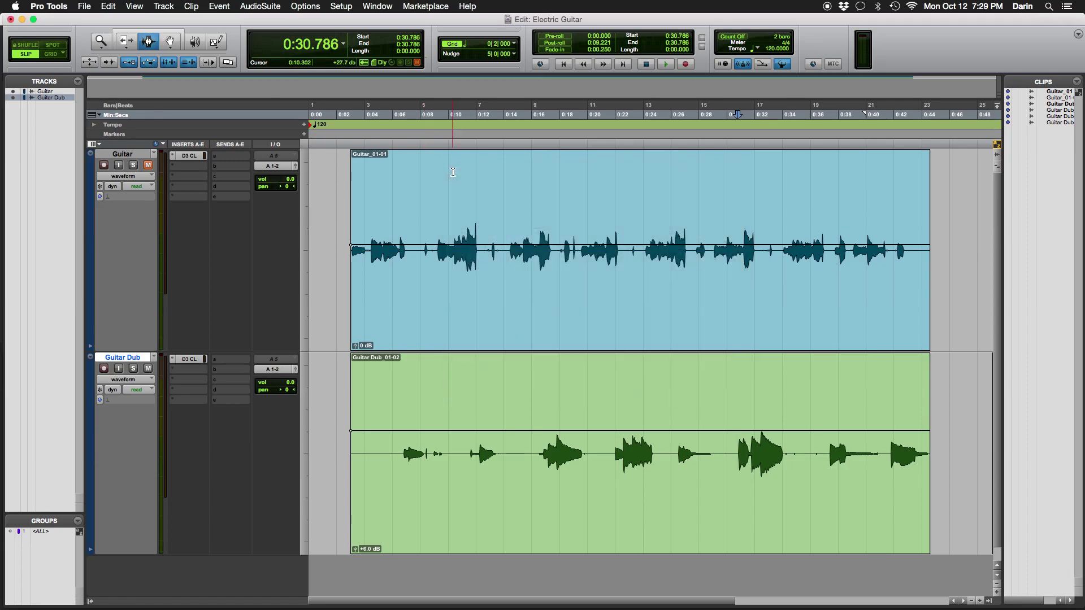
Step: Unmute Guitar and audition both compressed tracks together from about 0:04.4
left_click(370, 291)
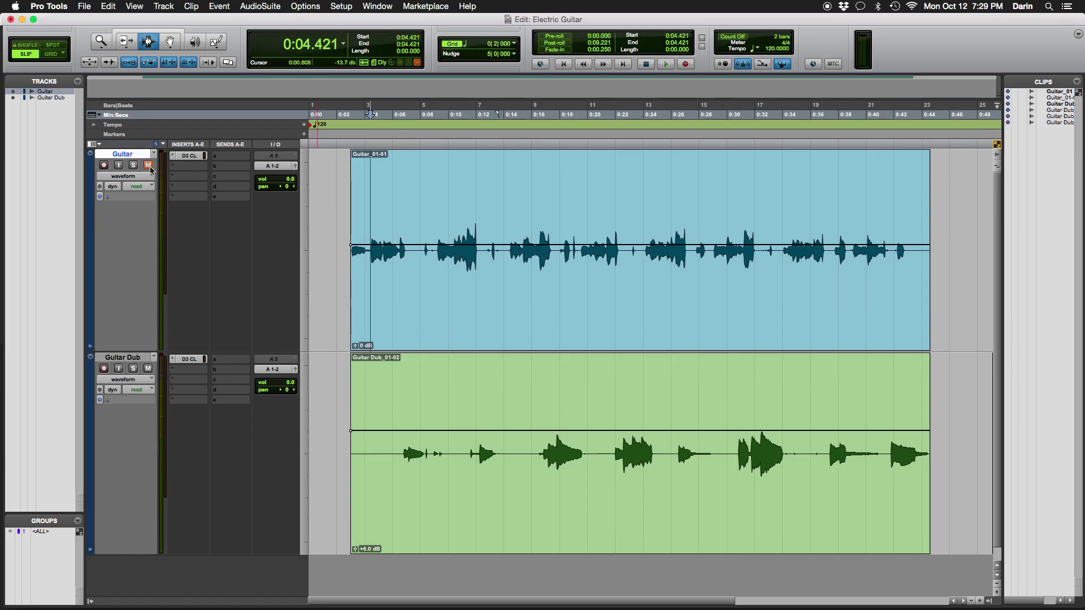
key("space")
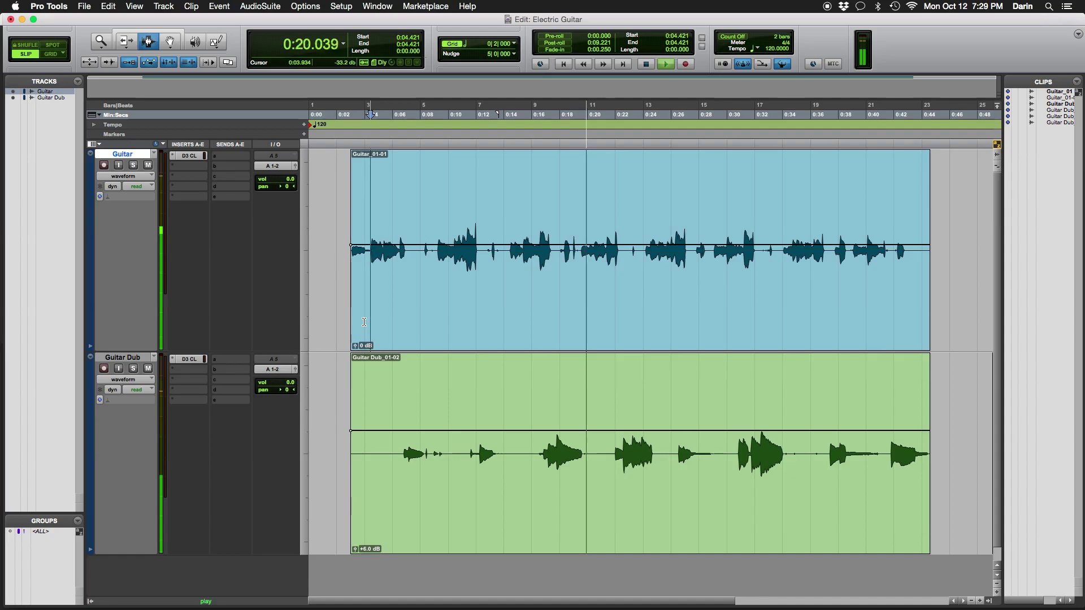
key("space")
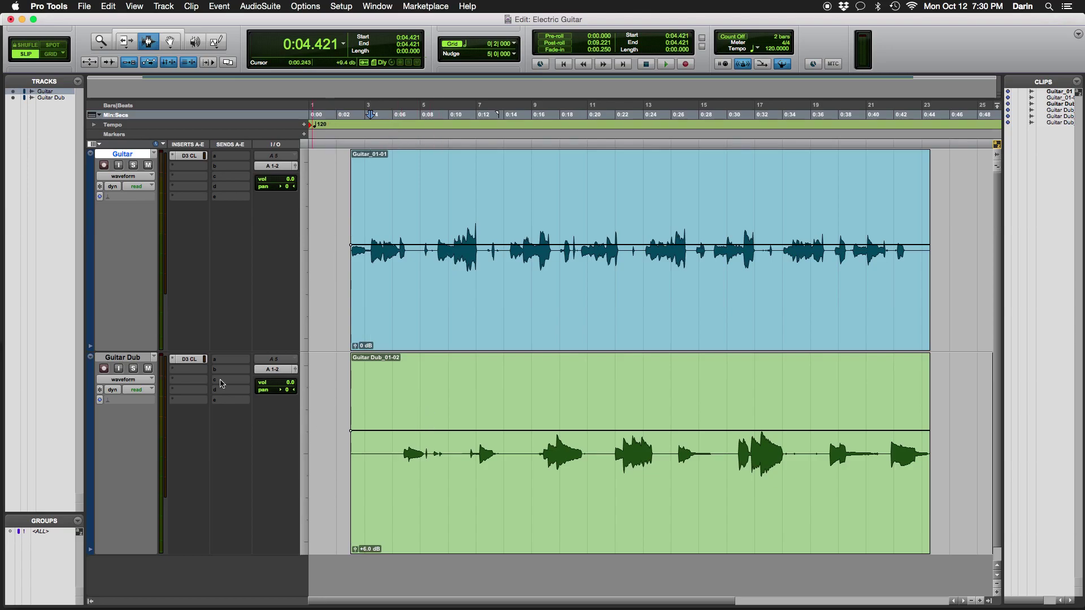
Step: Insert the D-Verb (mono/stereo) reverb on Guitar Dub, directly after its compressor
left_click(175, 372)
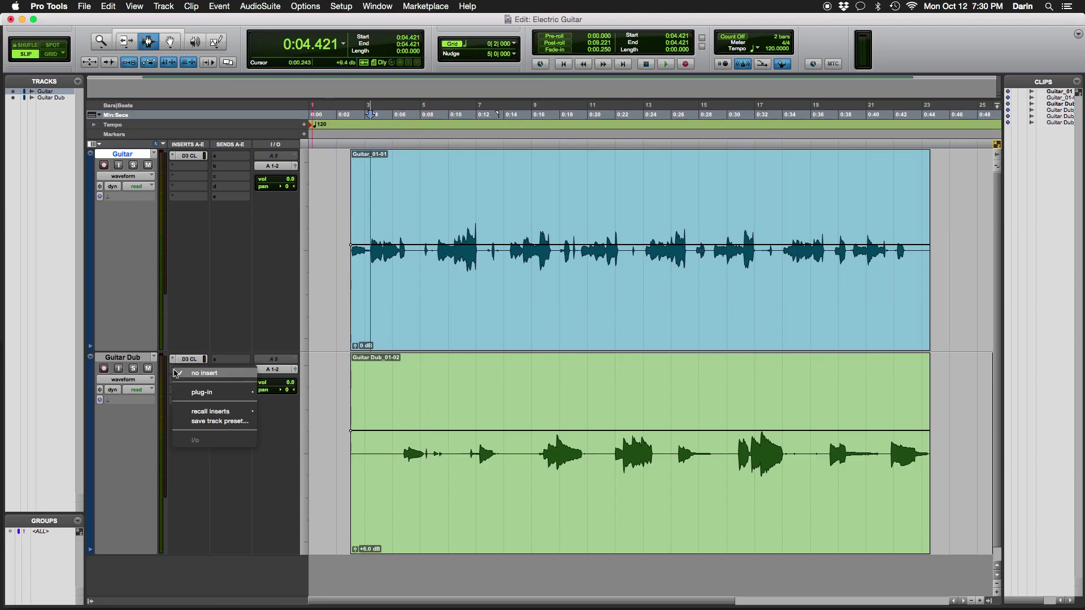
mouse_move(198, 398)
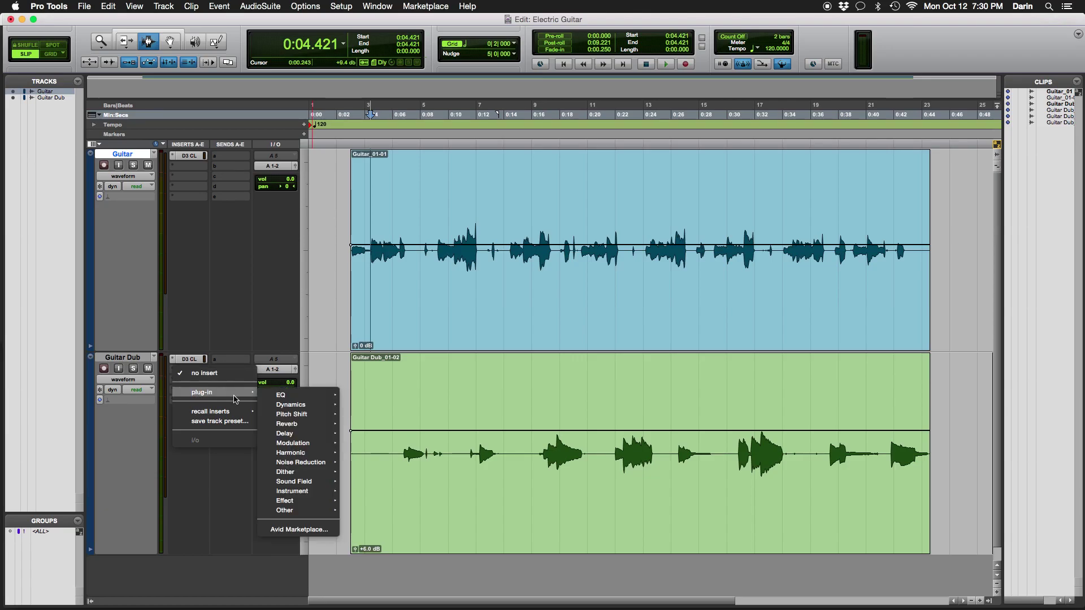
mouse_move(287, 417)
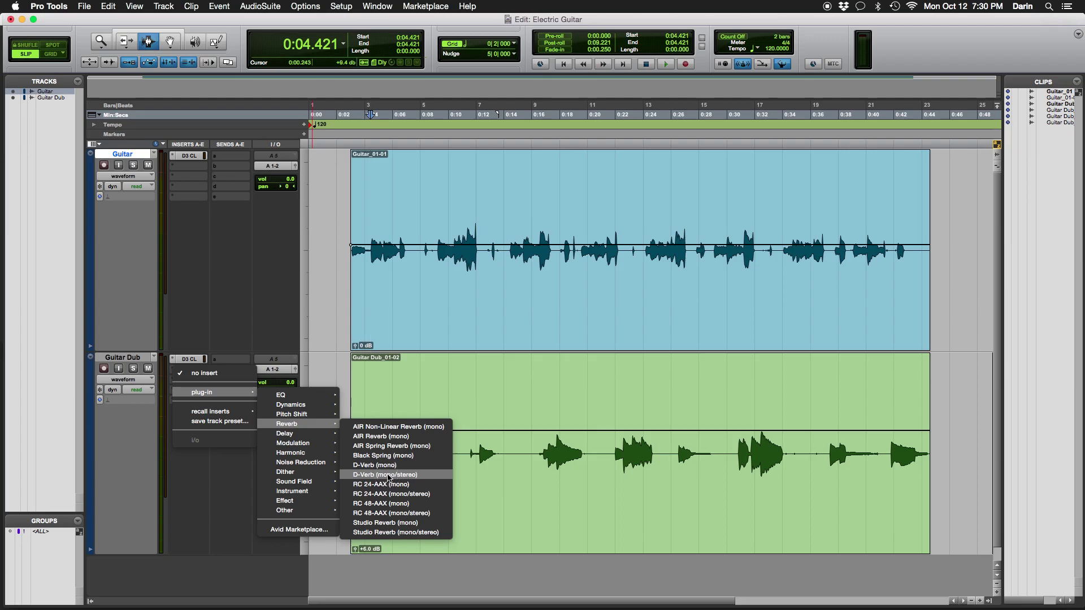
left_click(387, 476)
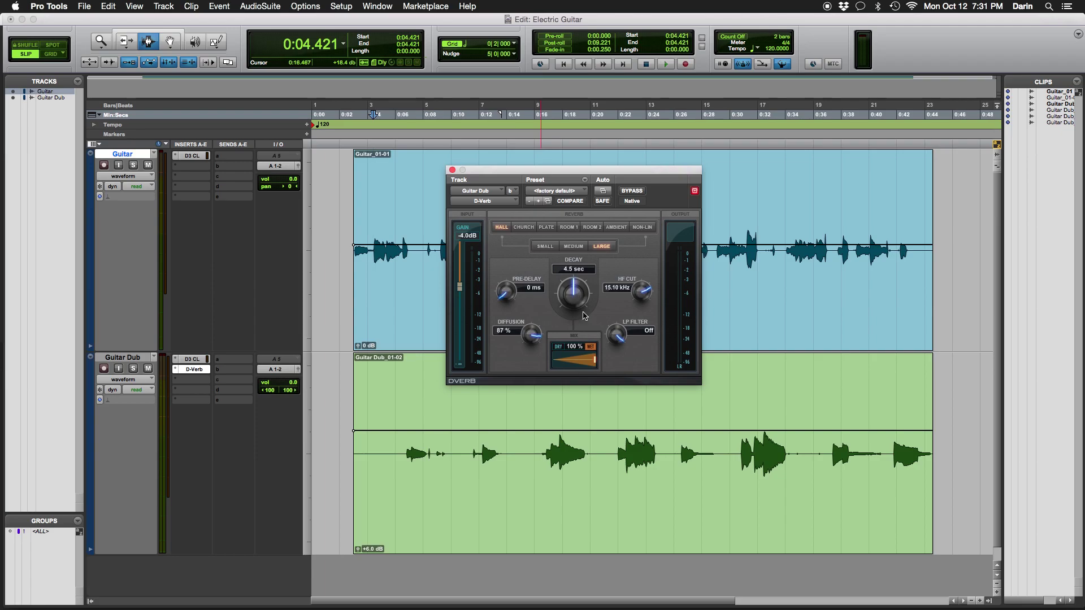
Step: Set D-Verb's hall size to Medium, its mix to 50 %, and its input gain to 0.0 dB
left_click(574, 247)
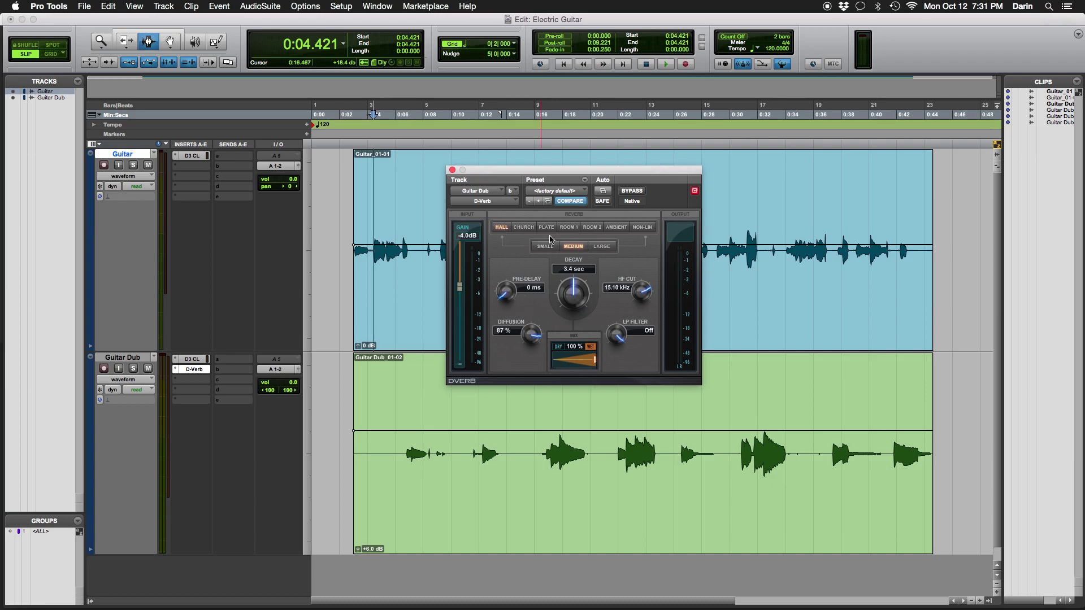
left_click(596, 362)
left_click_drag(596, 362, 570, 364)
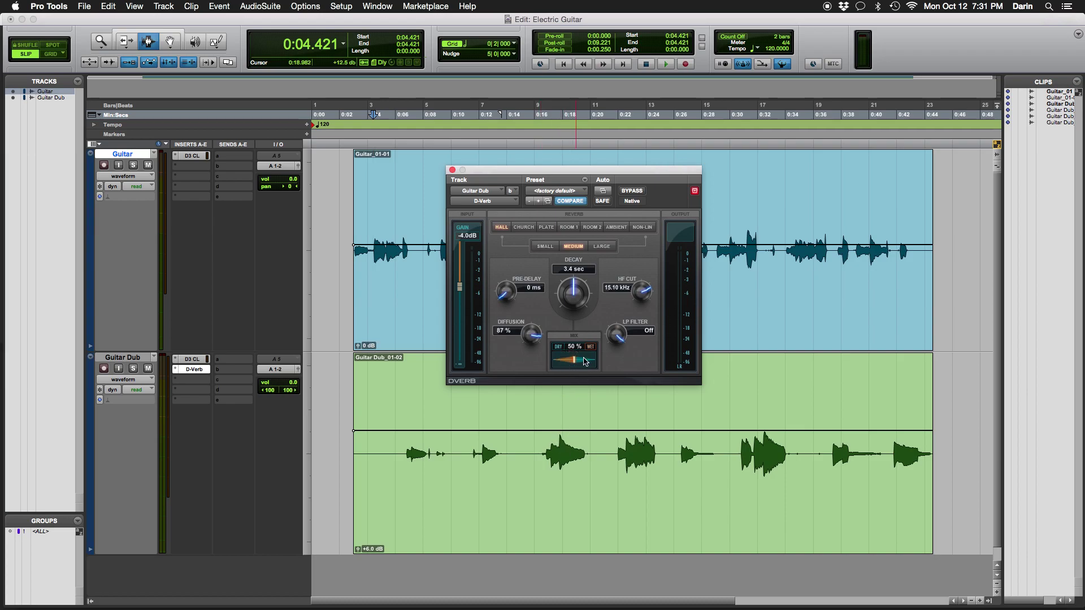
mouse_move(574, 362)
left_mouse_down()
mouse_move(598, 366)
mouse_move(544, 362)
mouse_move(578, 365)
left_mouse_up()
left_click_drag(461, 289, 455, 231)
Step: Audition the guitars with reverb from about 0:30.7 and again from about 0:04.2, and close D-Verb
left_click(740, 460)
key("space")
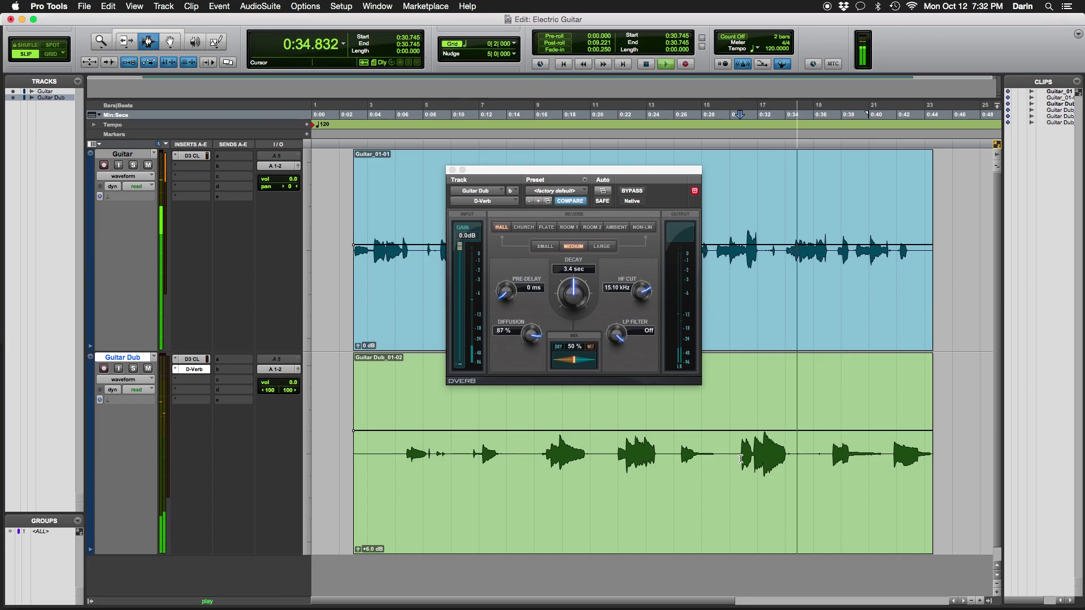
key("space")
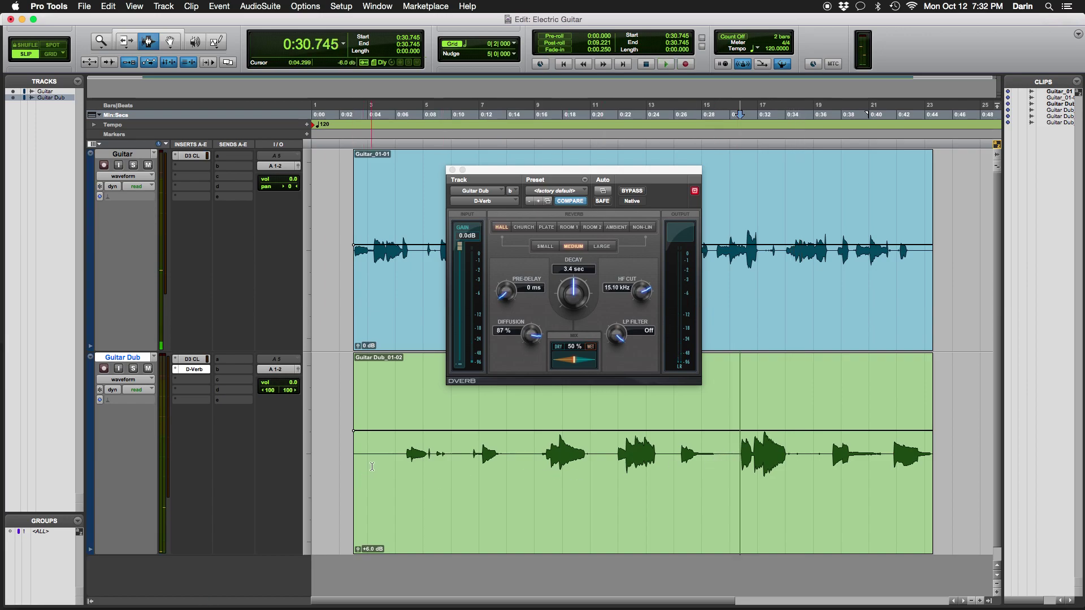
left_click(370, 318)
key("space")
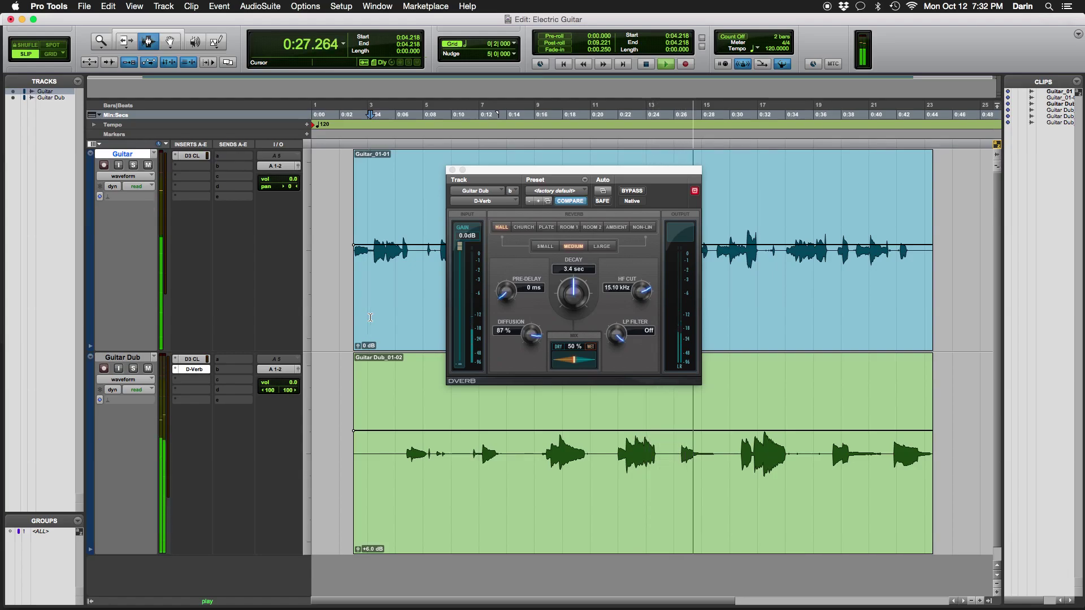
key("space")
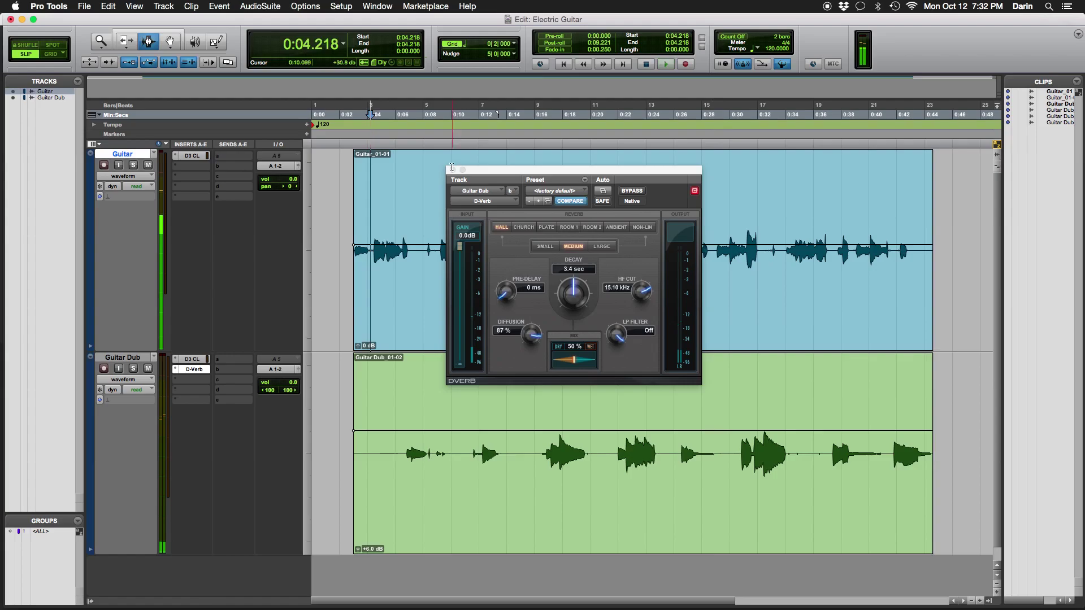
left_click(452, 169)
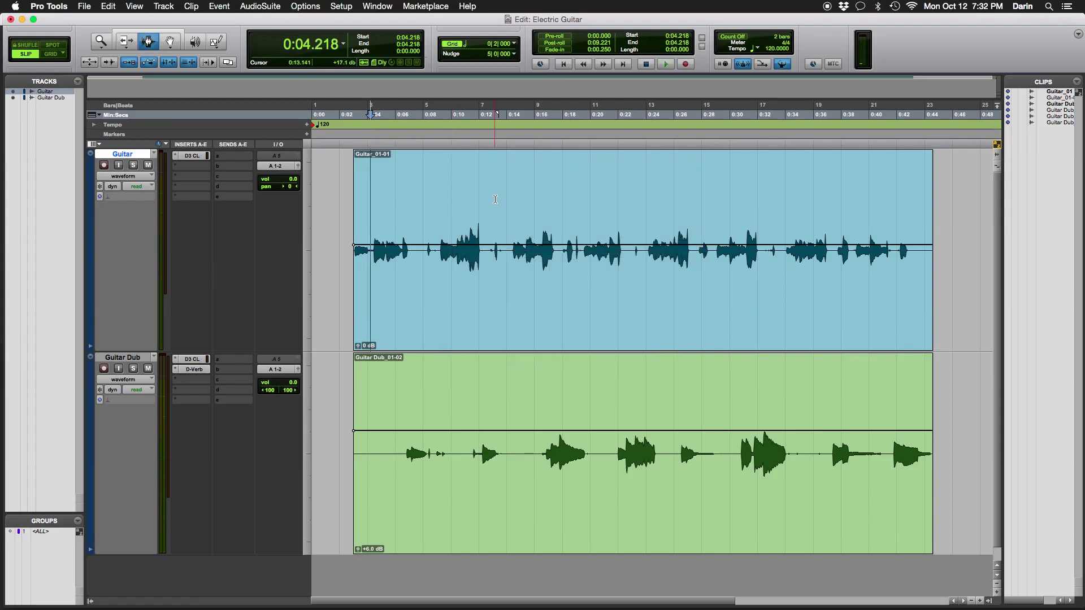
Step: Select the whole Guitar clip and bounce that range offline as a 320 kbit/s MP3 named "Guitar Overdub-wet"
double_click(546, 207)
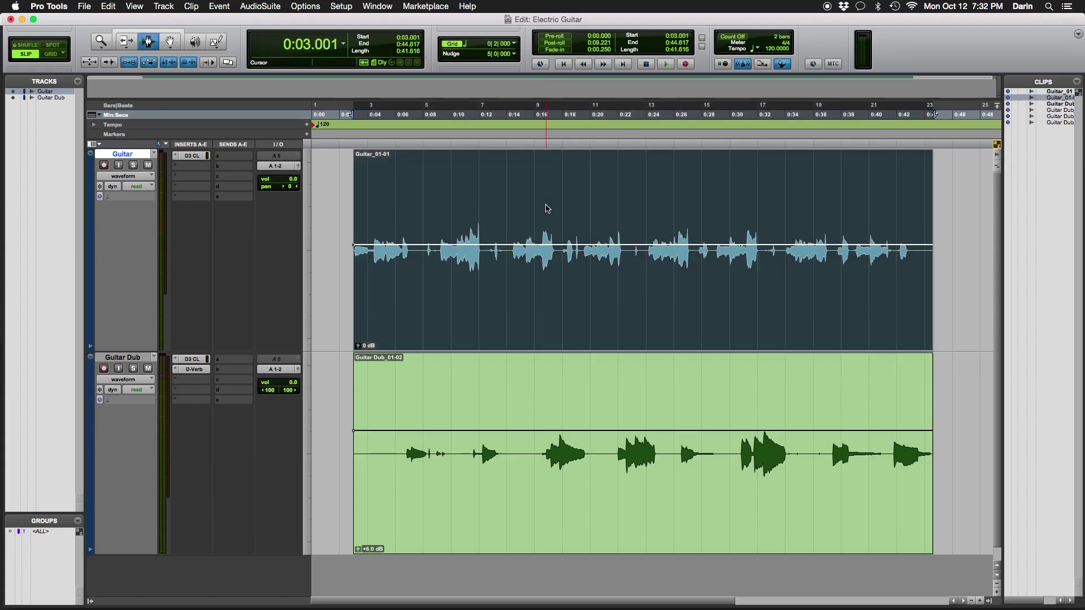
key("alt+super+b")
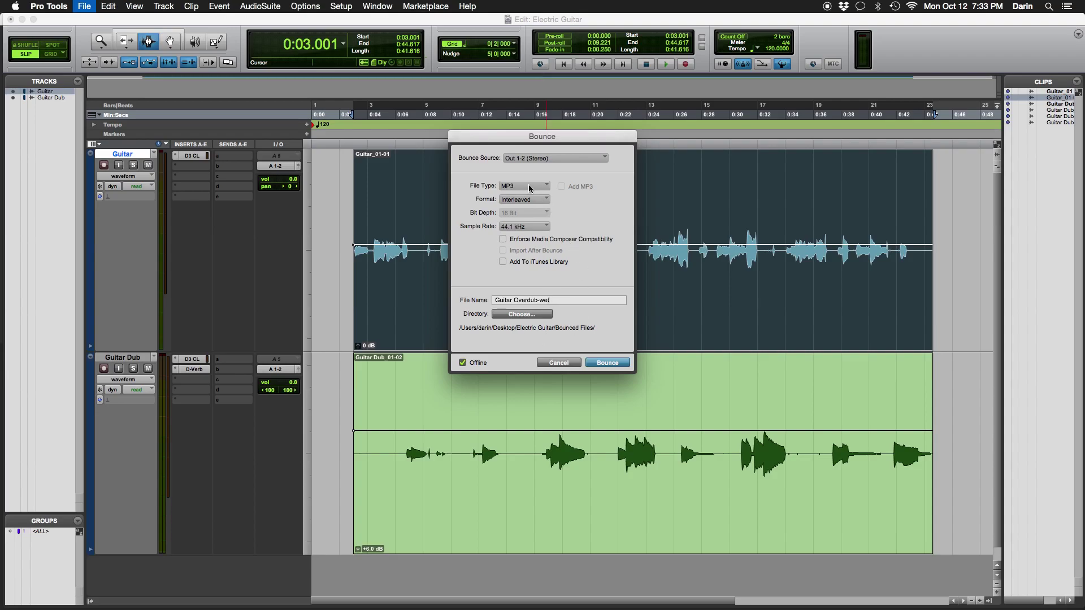
left_click(607, 363)
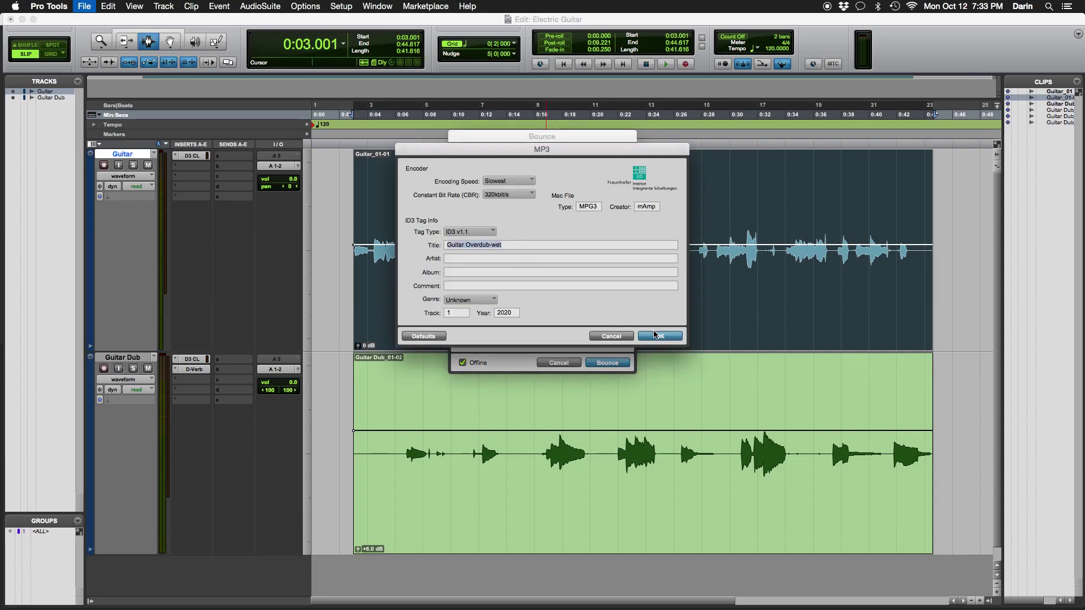
left_click(654, 337)
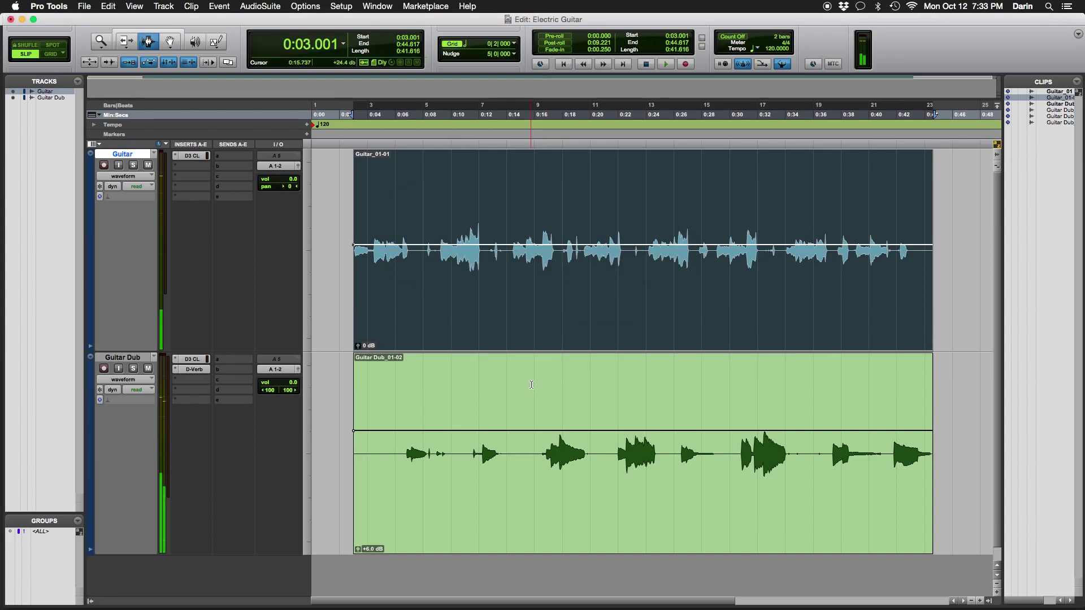
Step: Switch to the Finder window of the Electric Guitar session folder and expand Bounced Files to check the MP3s
key("ctrl+Up")
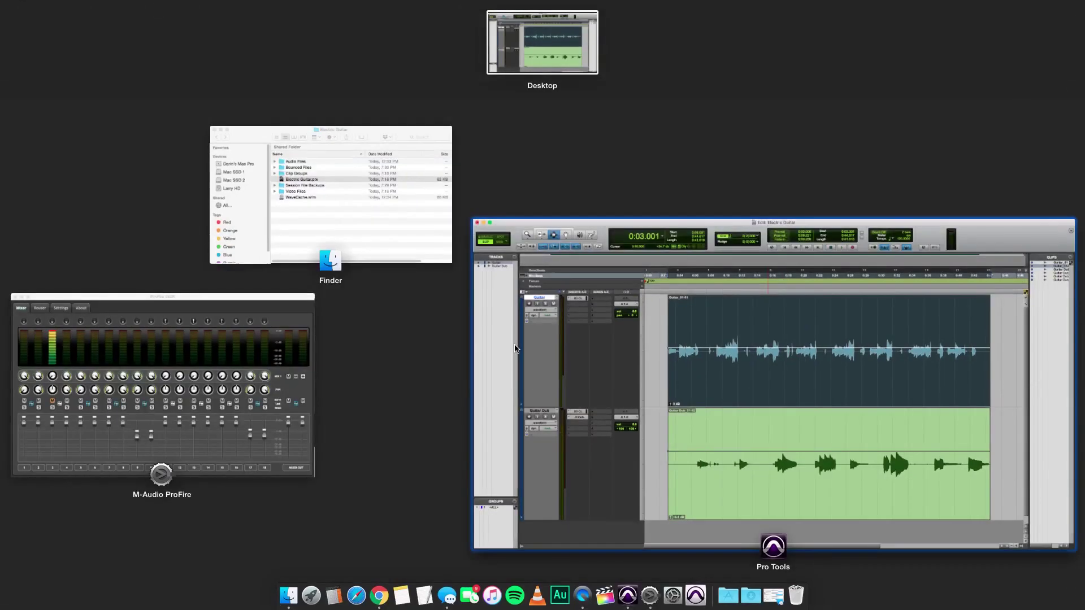
left_click(385, 204)
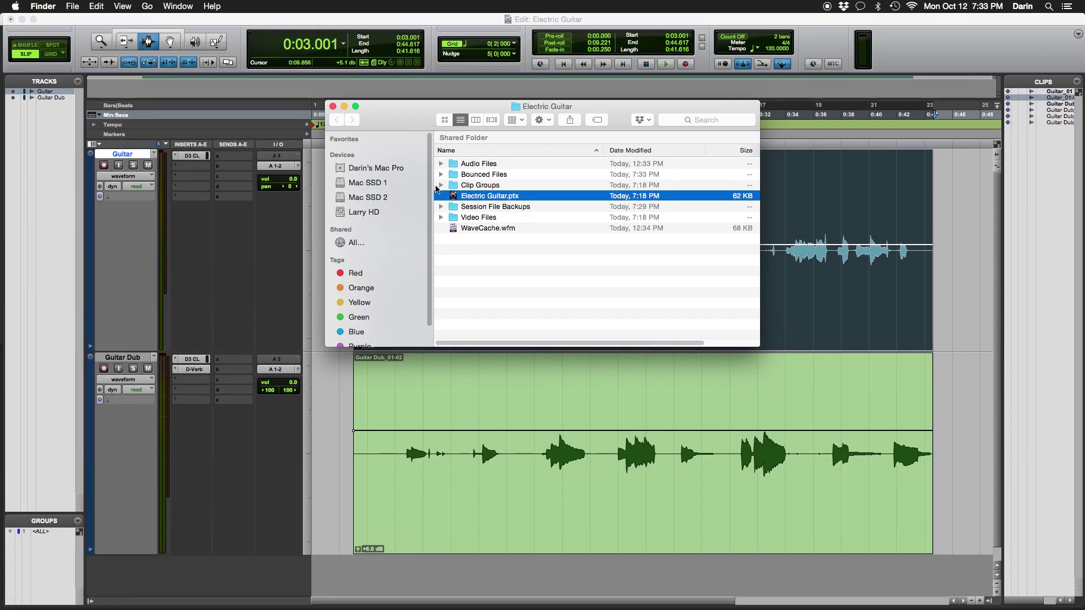
left_click_drag(425, 114, 437, 141)
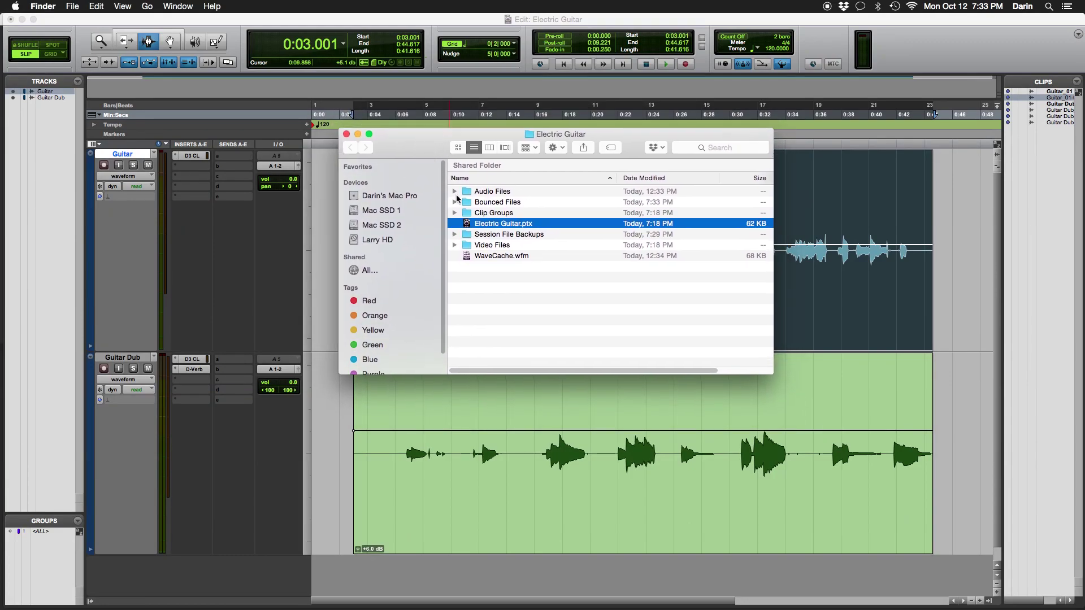
left_click(454, 202)
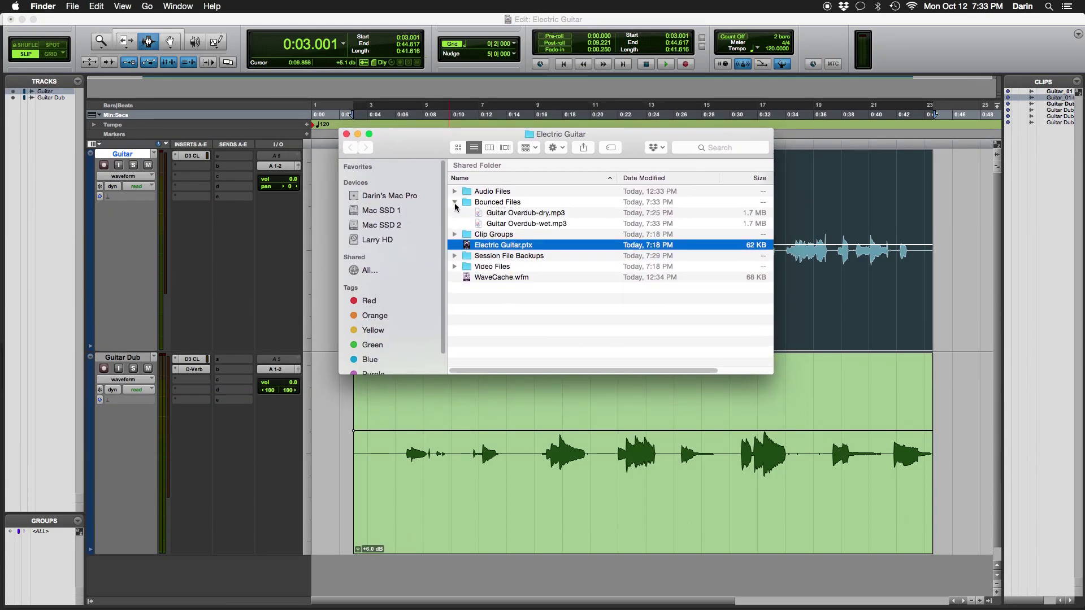